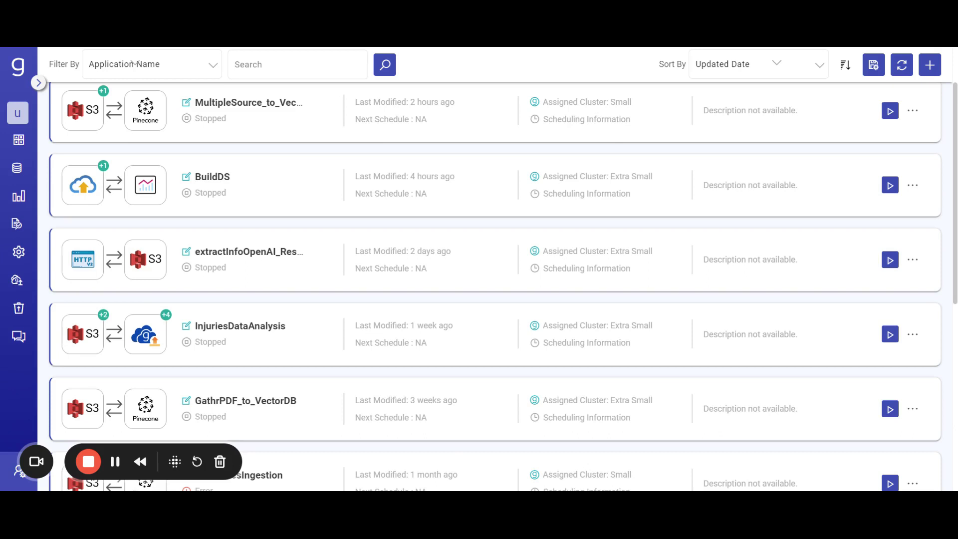
Step: Open the MultipleSource_to_VectorDB application in the pipeline editor
left_click(912, 110)
left_click(829, 311)
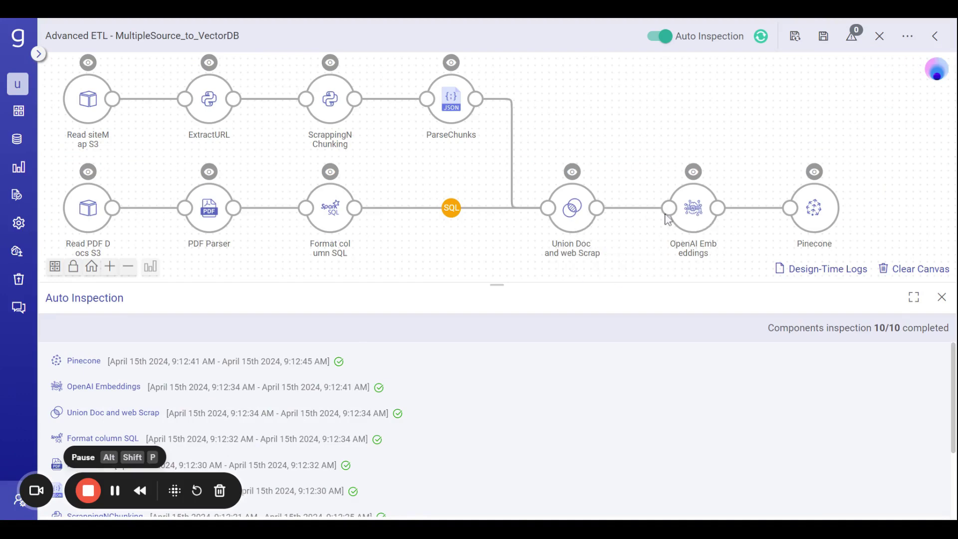
Step: Browse the available operators for data sources, transformations, analytics and AI/ML, and output targets, and hide the operator list
left_click(944, 40)
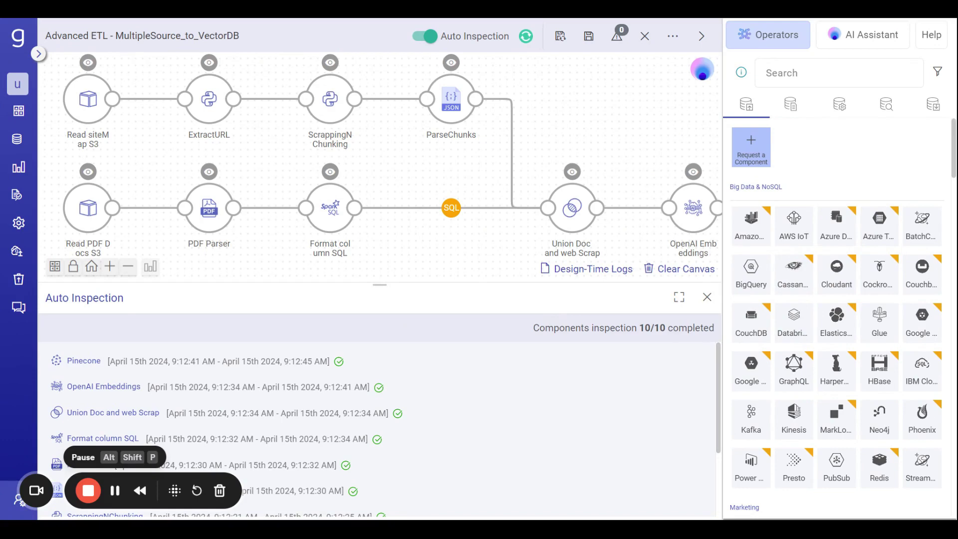
left_click(842, 106)
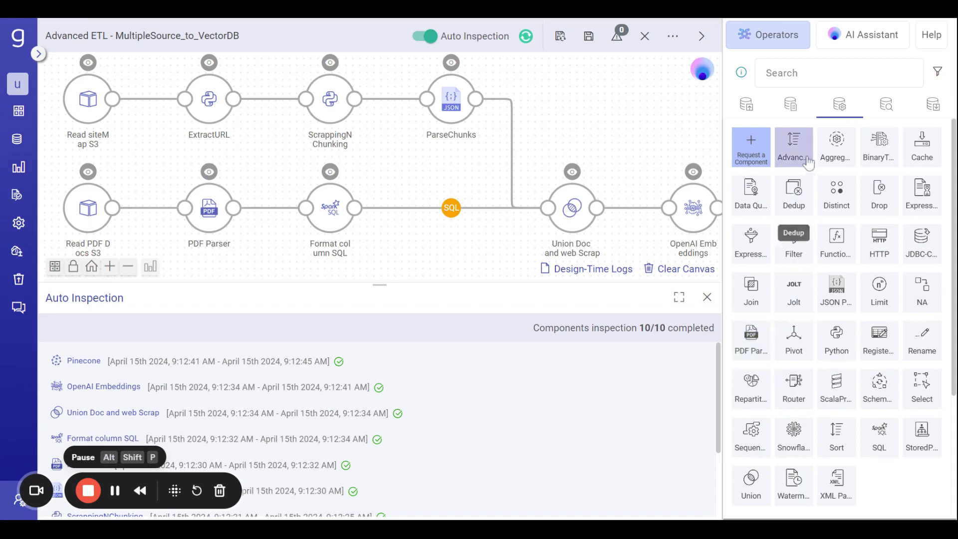
left_click(891, 114)
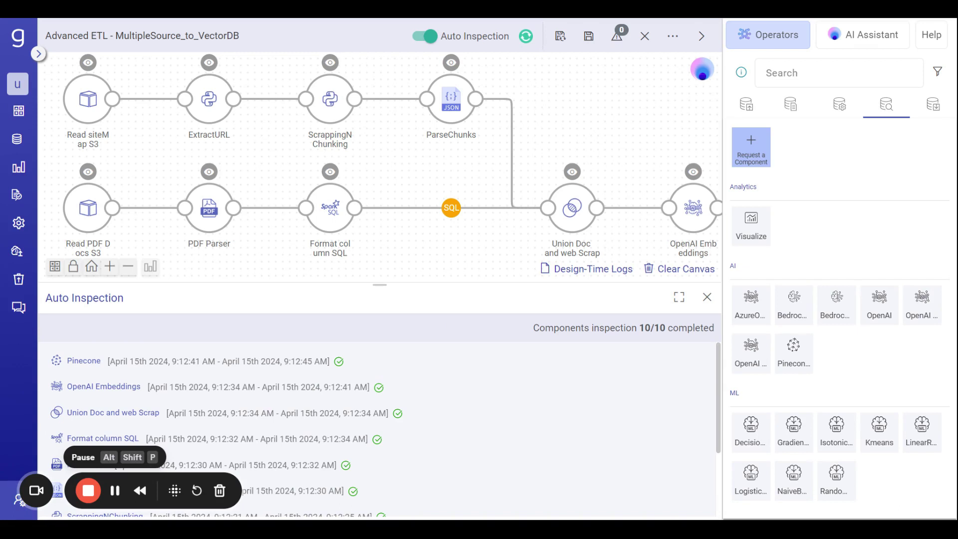
left_click(932, 104)
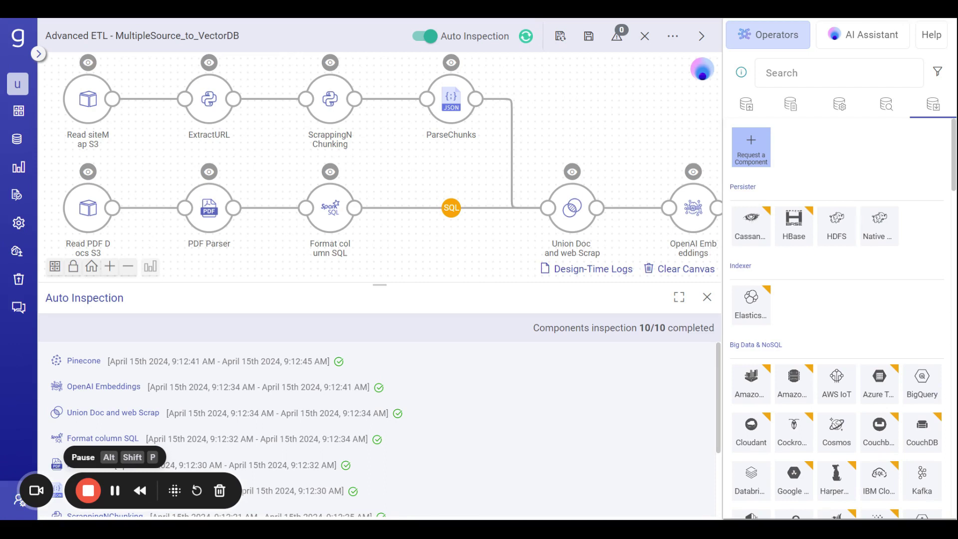
left_click(701, 36)
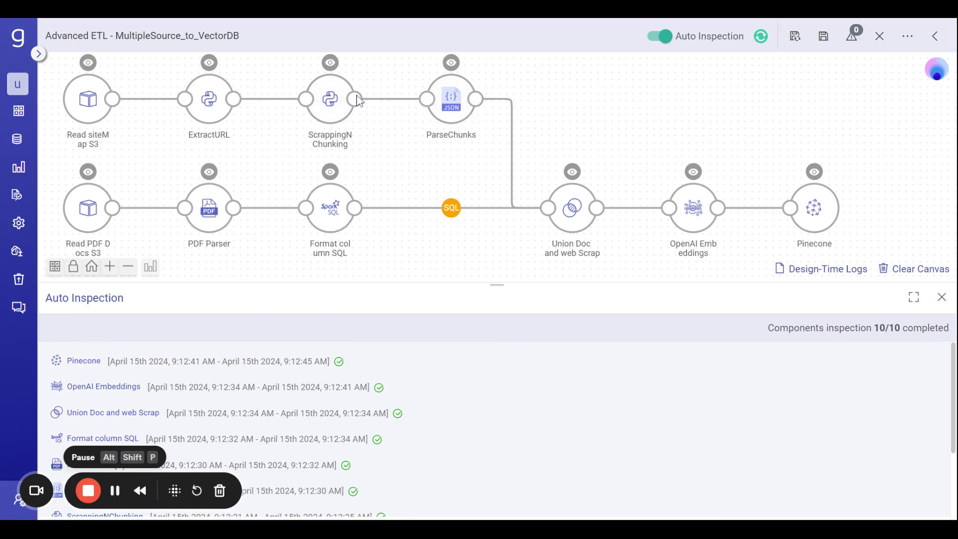
Step: Preview the output data of Read siteMap S3, ExtractURL, ScrappingNChunking, ParseChunks and Read PDF Docs S3 in turn
mouse_move(315, 93)
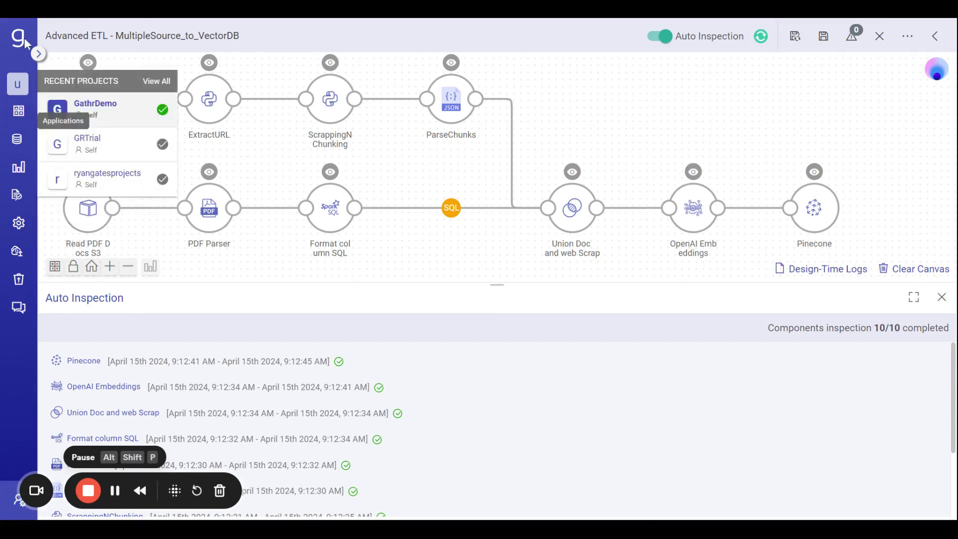
mouse_move(88, 66)
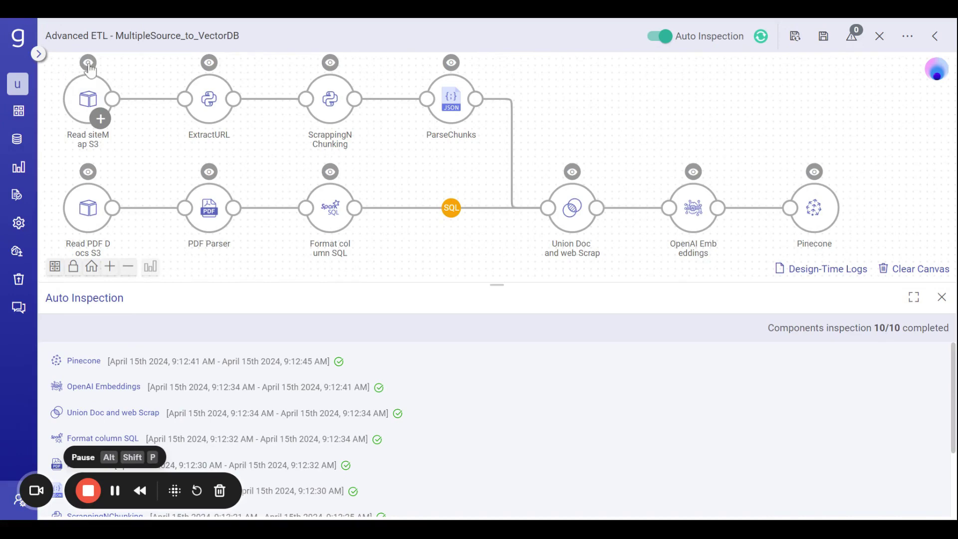
left_click(89, 65)
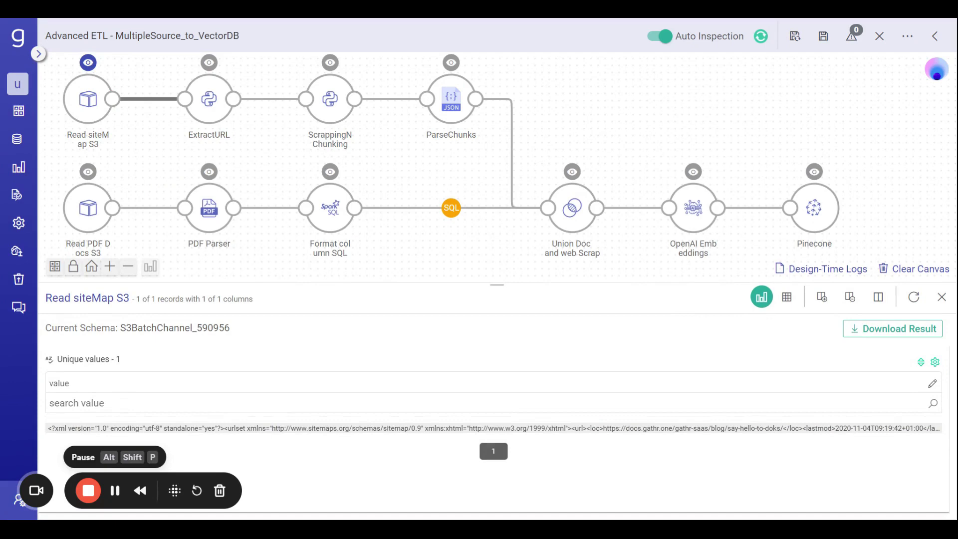
left_click(209, 64)
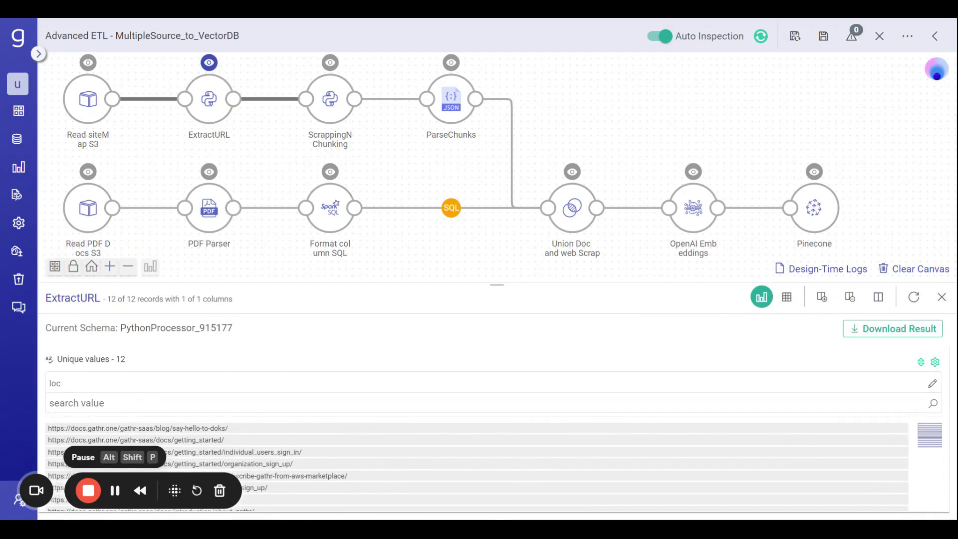
left_click(330, 65)
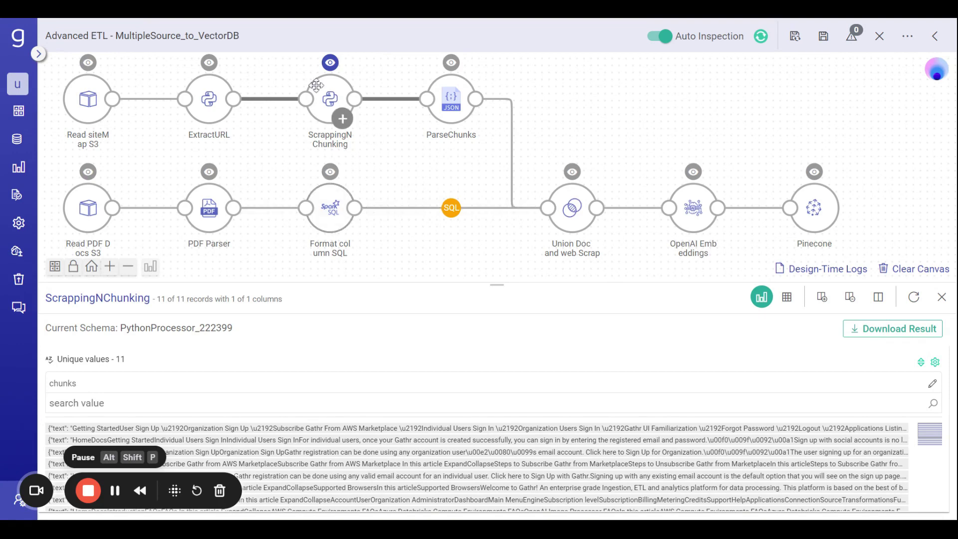
left_click(450, 63)
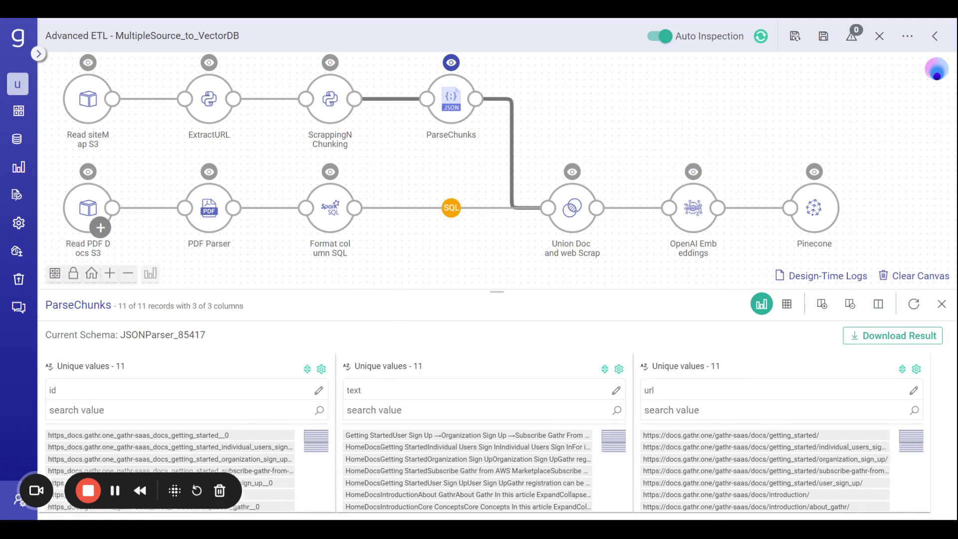
left_click(88, 173)
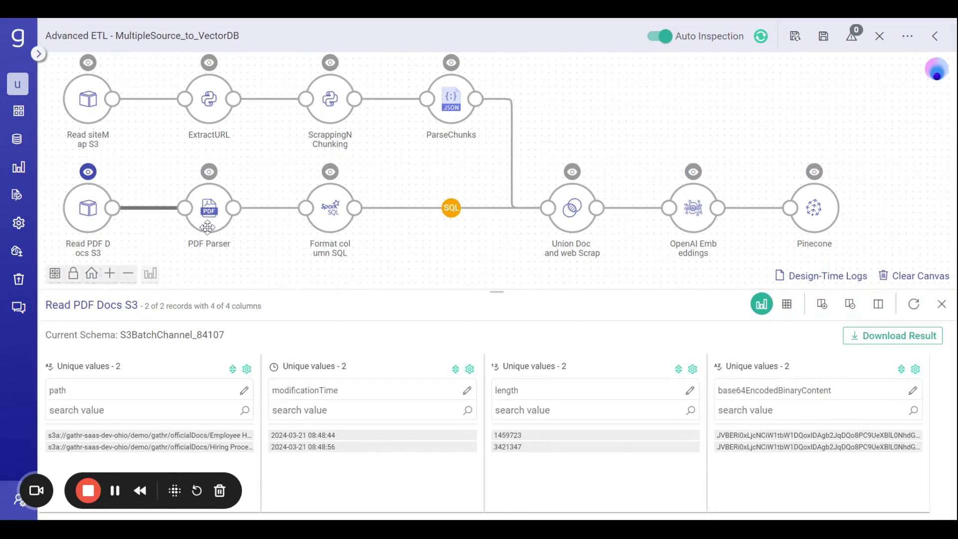
Step: Review the PDF Parser's input, content split and output column settings, including the available Split Text By options, and close its configuration
left_click(210, 205)
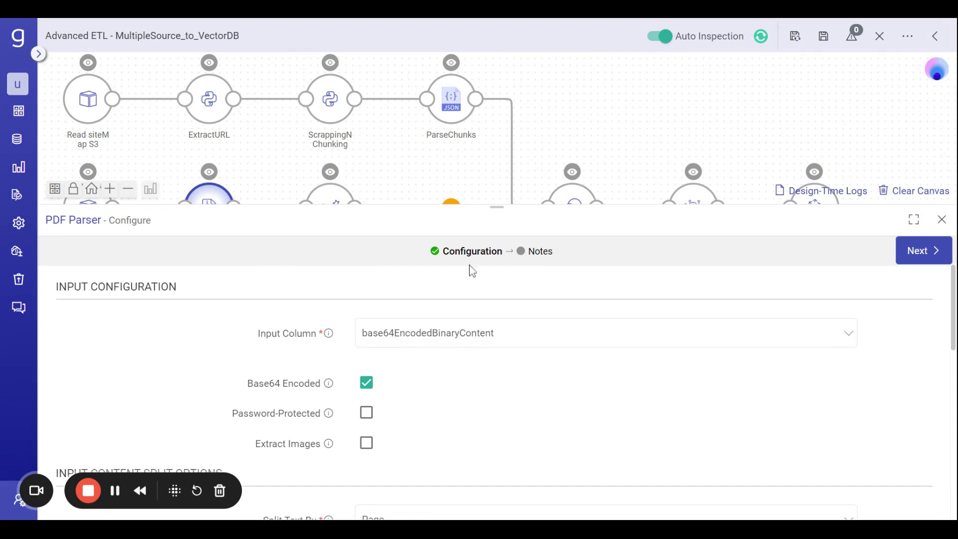
left_click_drag(489, 206, 489, 137)
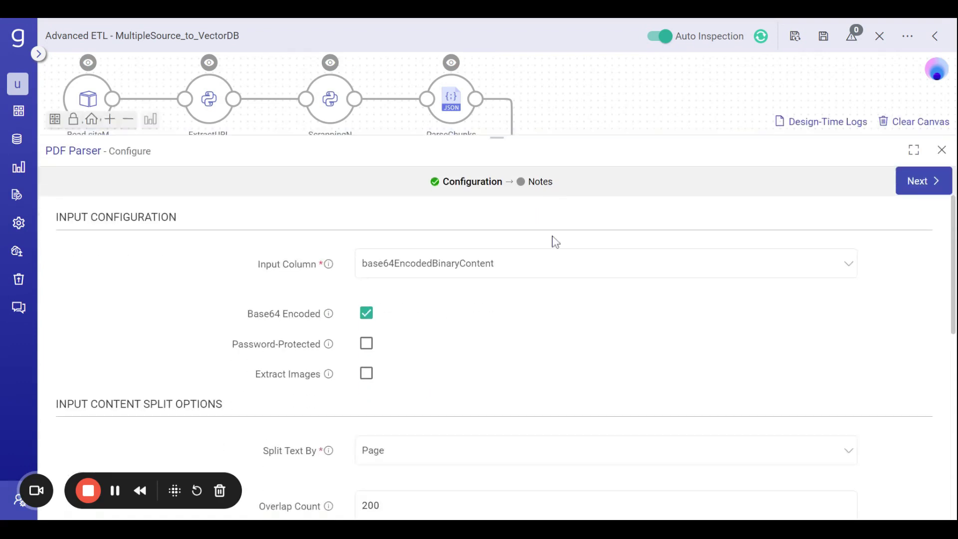
scroll(531, 342, "down", 3)
left_click(468, 322)
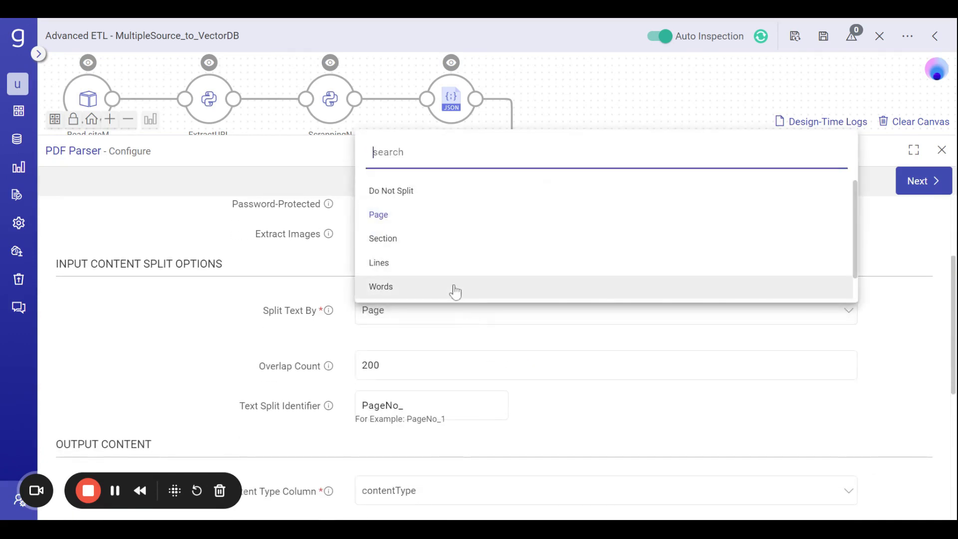
left_click(195, 325)
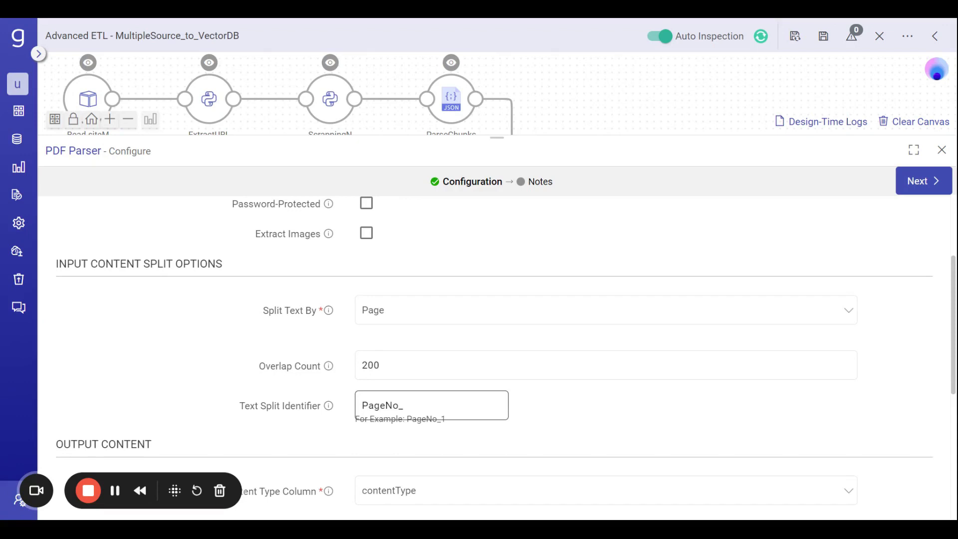
scroll(229, 391, "down", 3)
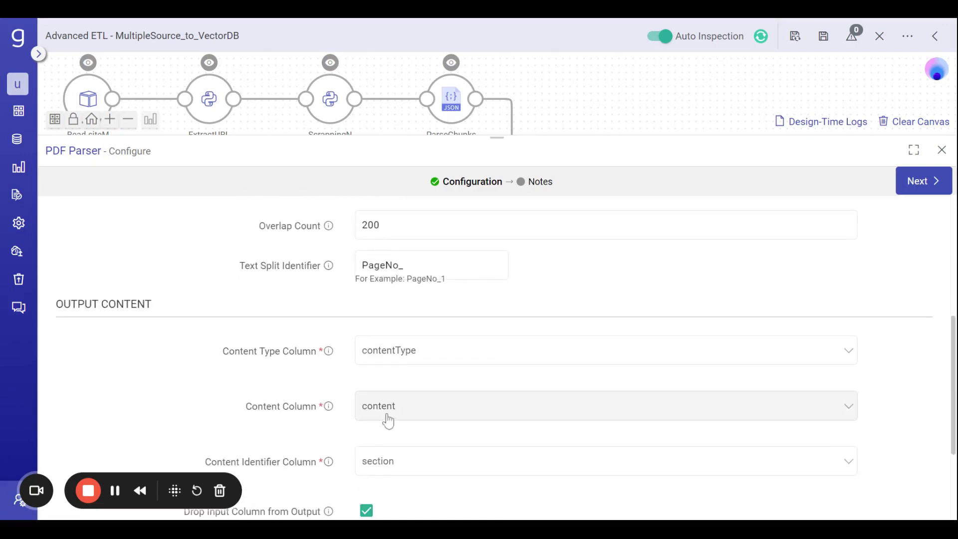
left_click(940, 150)
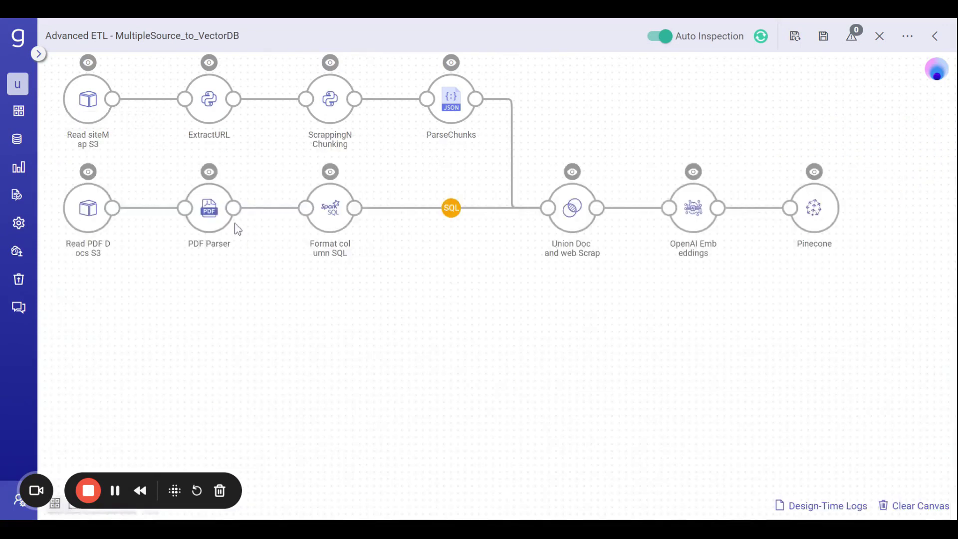
Step: Preview the output data of PDF Parser, Format column SQL and Union Doc and web Scrap in turn
left_click(206, 212)
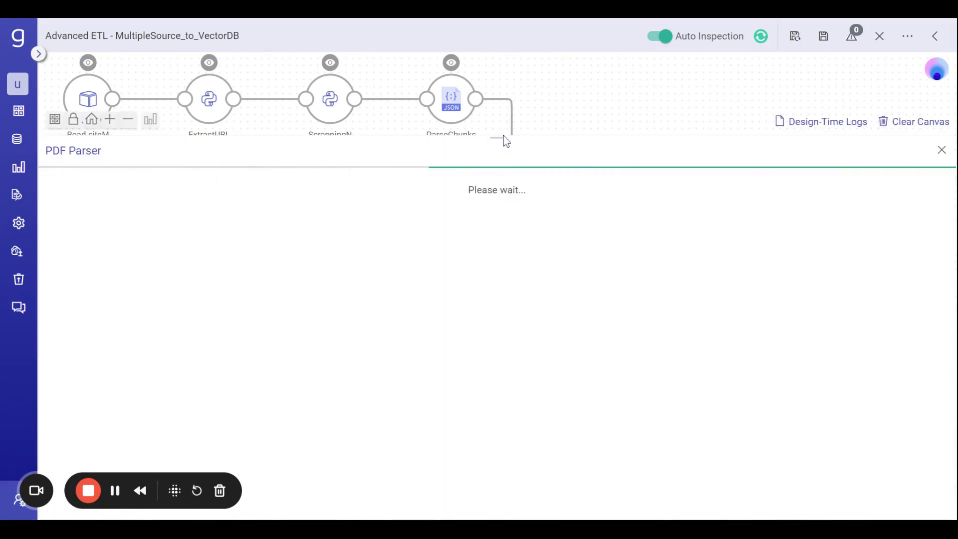
left_click_drag(504, 142, 497, 286)
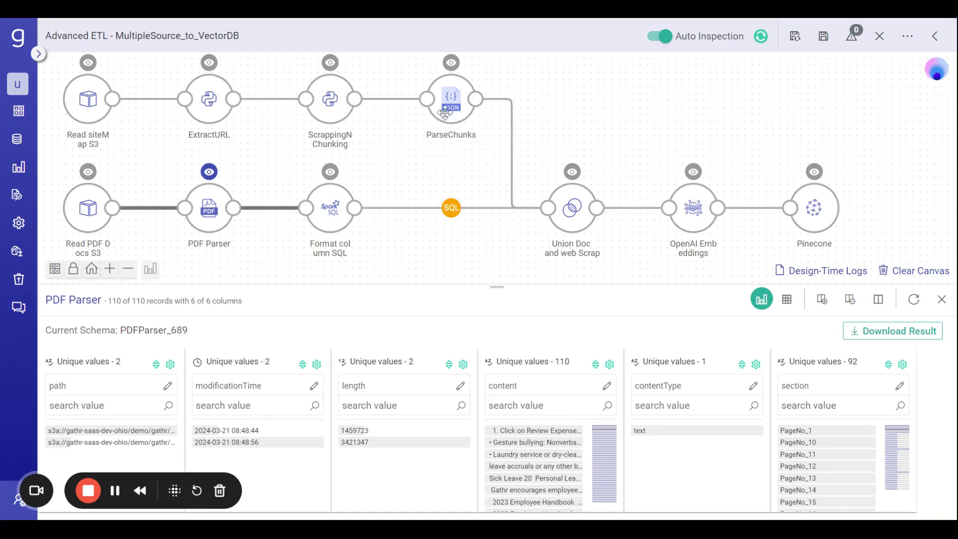
left_click(331, 172)
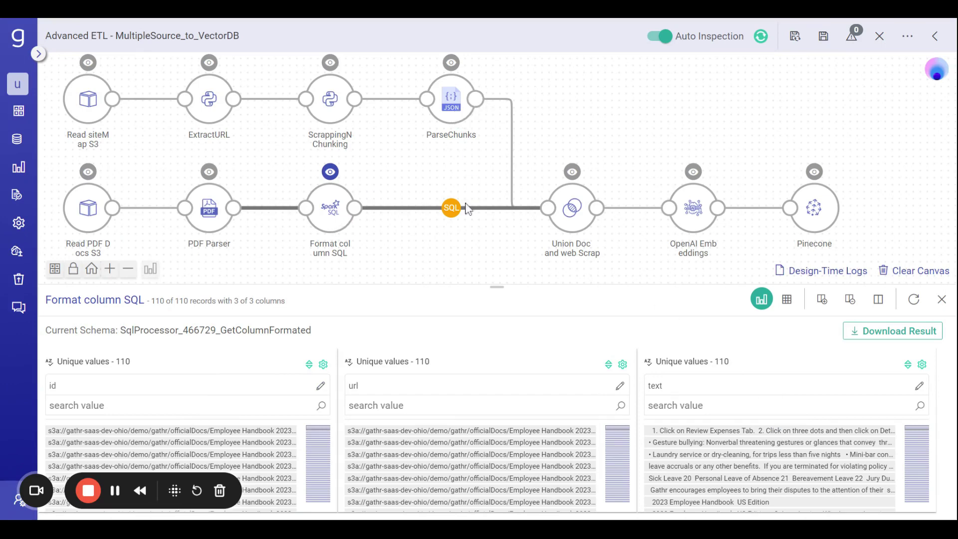
left_click(573, 173)
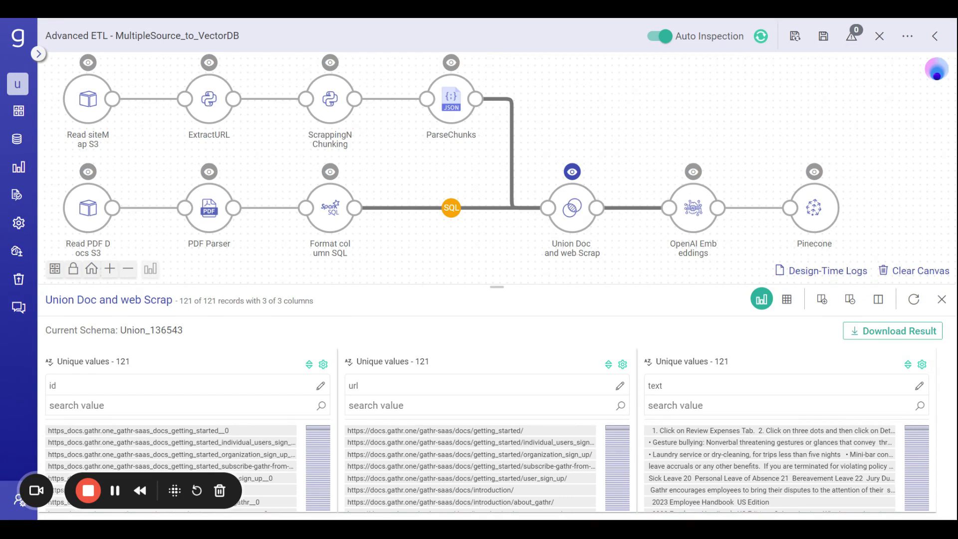
Step: Review the OpenAI Embeddings configuration, including its connection, embedding model, input and output columns, and close it
left_click(695, 217)
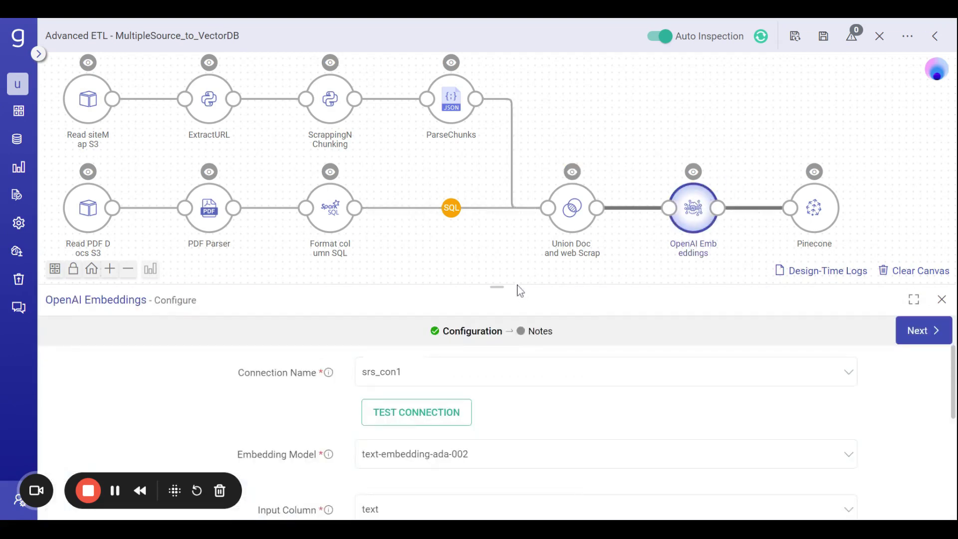
left_click_drag(516, 286, 509, 129)
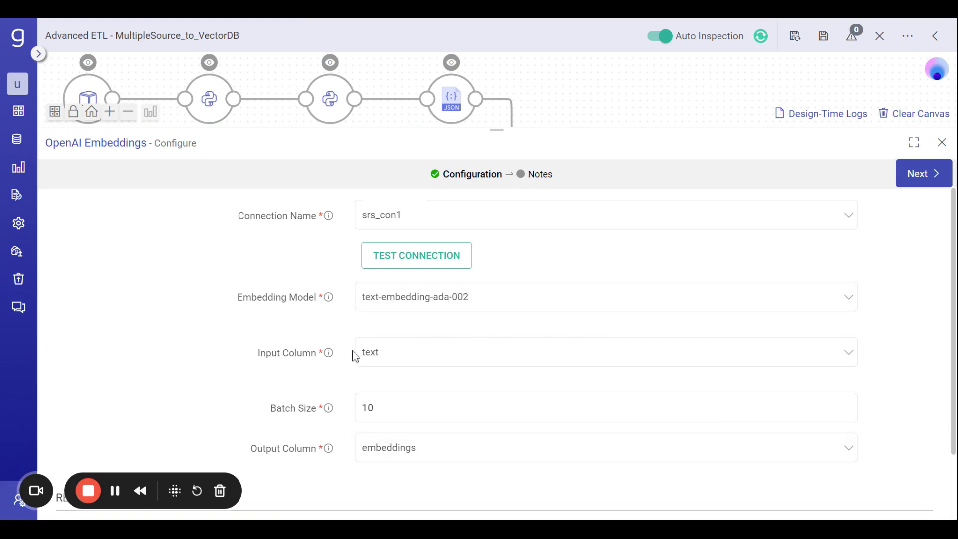
left_click(941, 142)
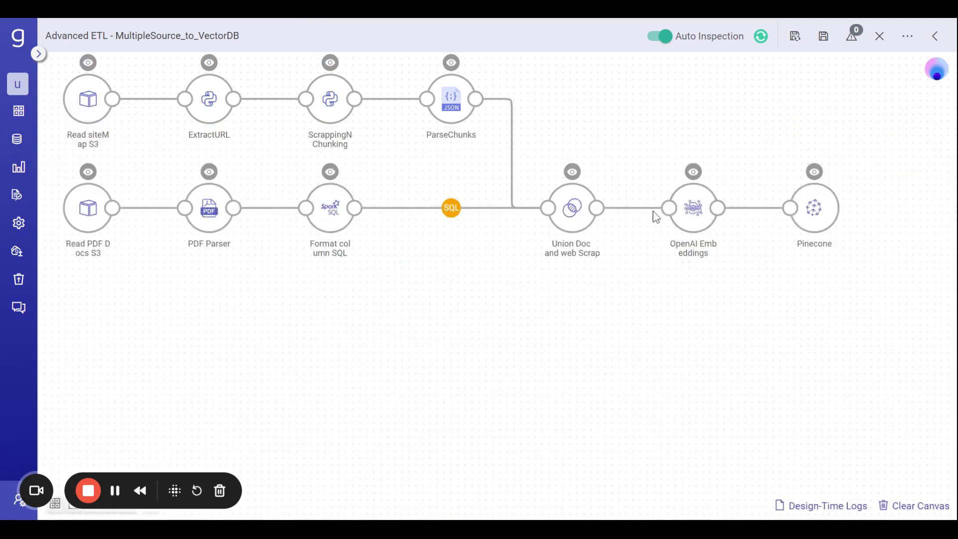
Step: Preview the OpenAI Embeddings output, expanding record 0 and collapsing its embeddings array to examine the id, text and url fields
left_click(695, 212)
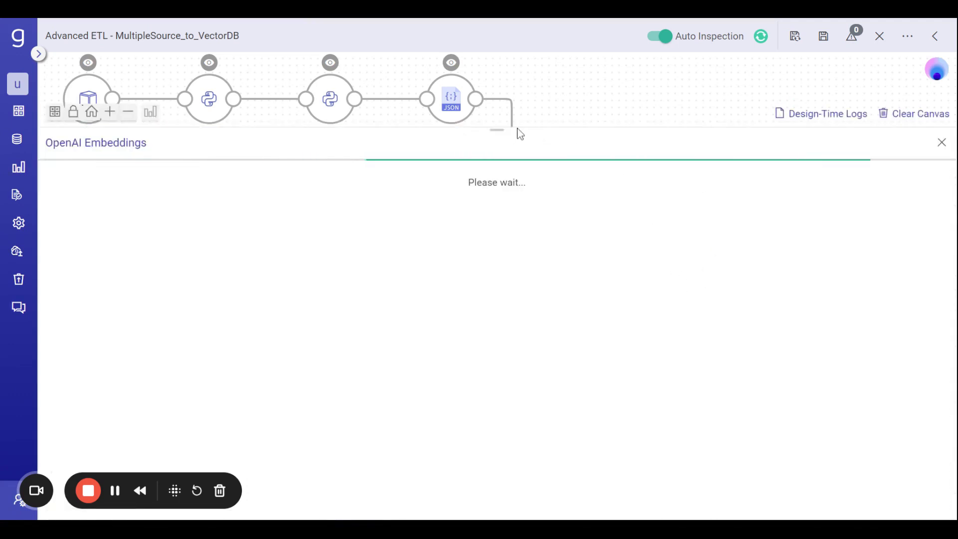
left_click_drag(498, 129, 499, 296)
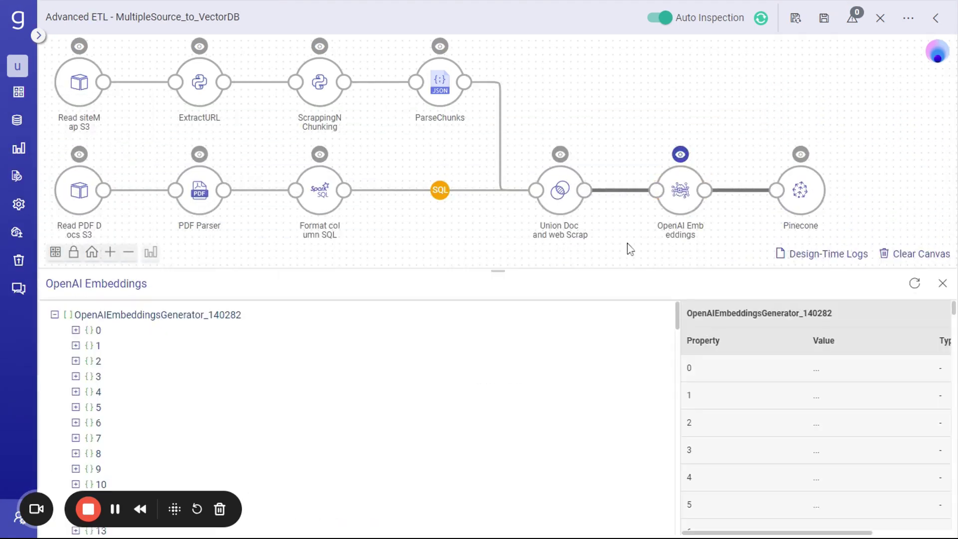
left_click(76, 330)
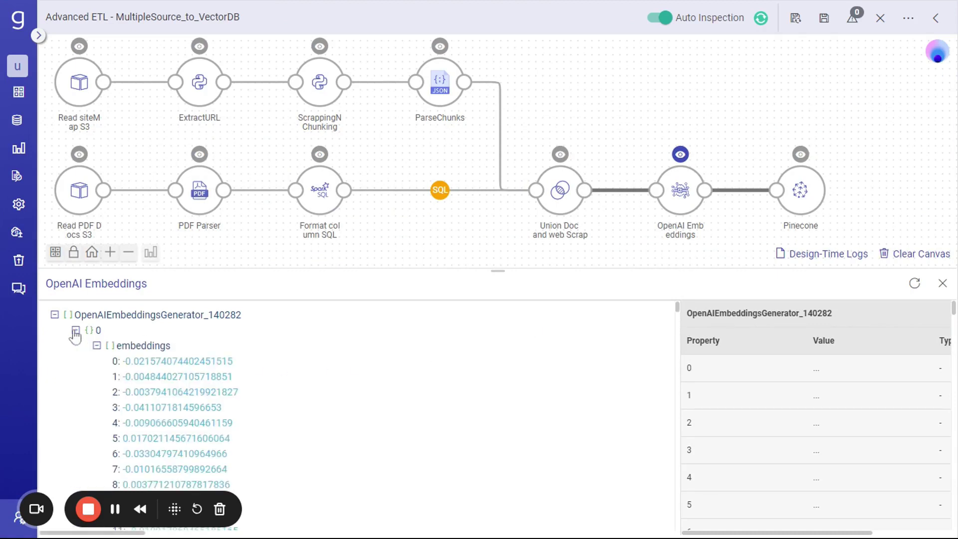
left_click(97, 345)
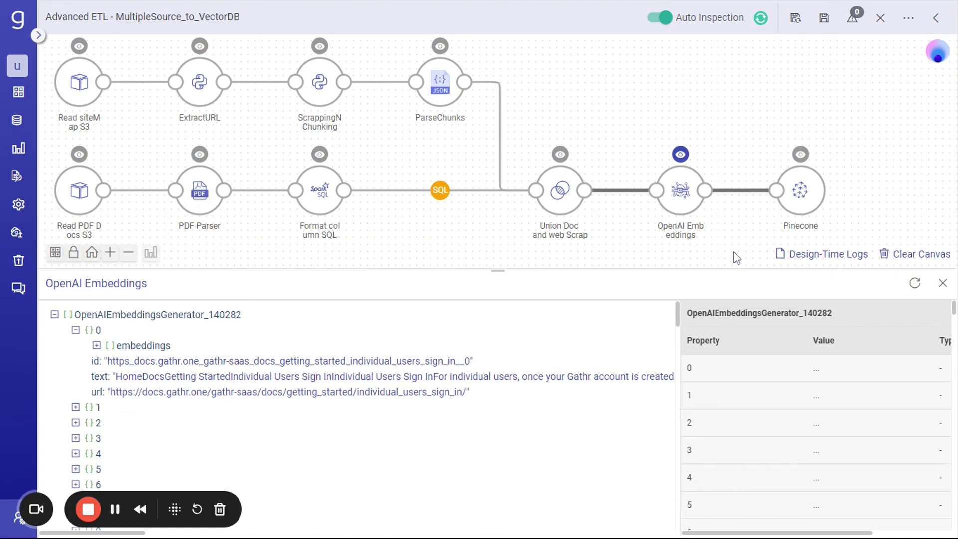
Step: Review the Pinecone configuration, covering the connection, index, columns to ingest, metadata mapping and write settings
double_click(797, 192)
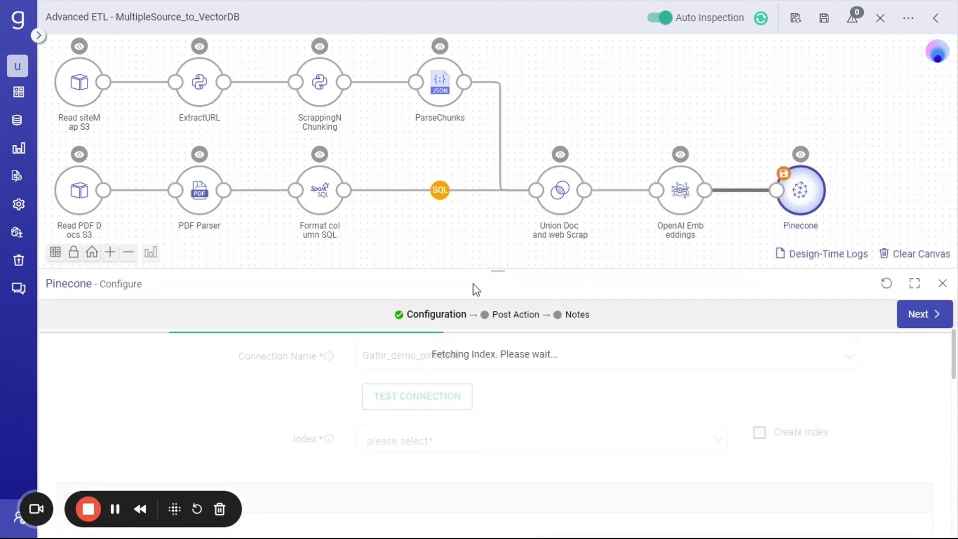
left_click_drag(497, 271, 489, 209)
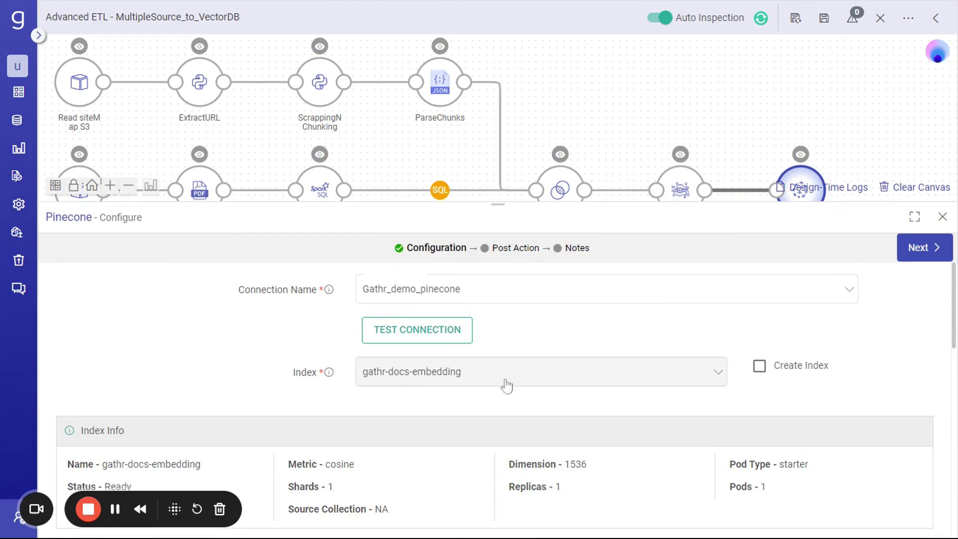
scroll(953, 325, "down", 2)
left_click_drag(953, 325, 950, 386)
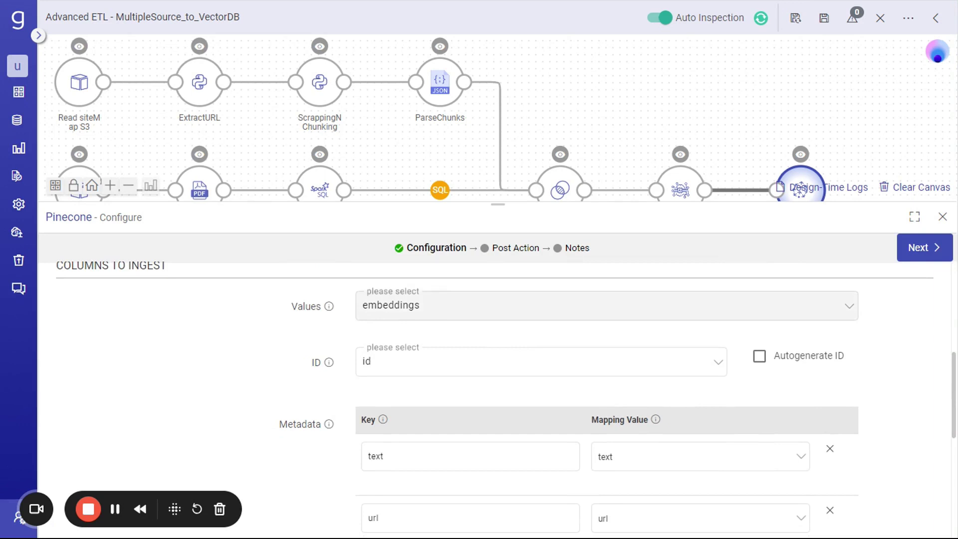
mouse_move(816, 363)
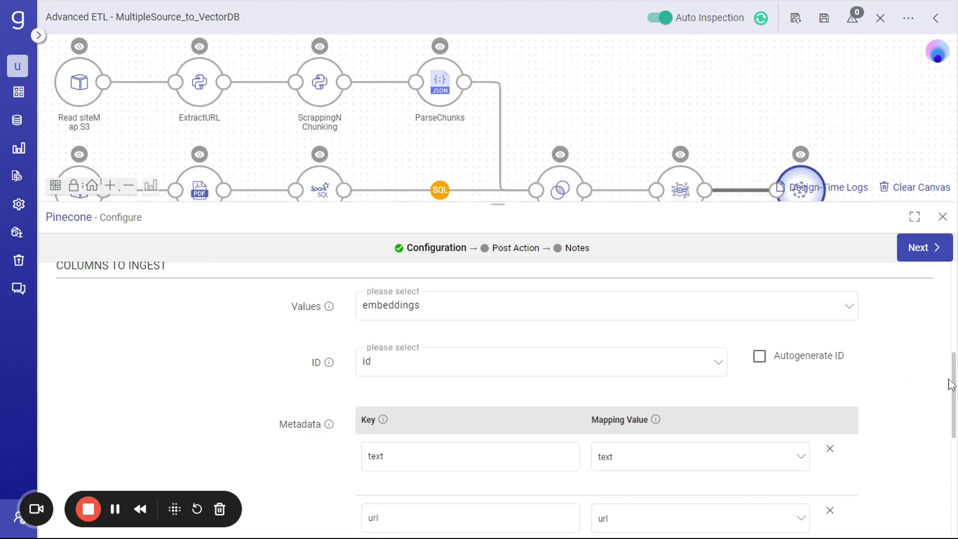
left_click_drag(950, 384, 949, 481)
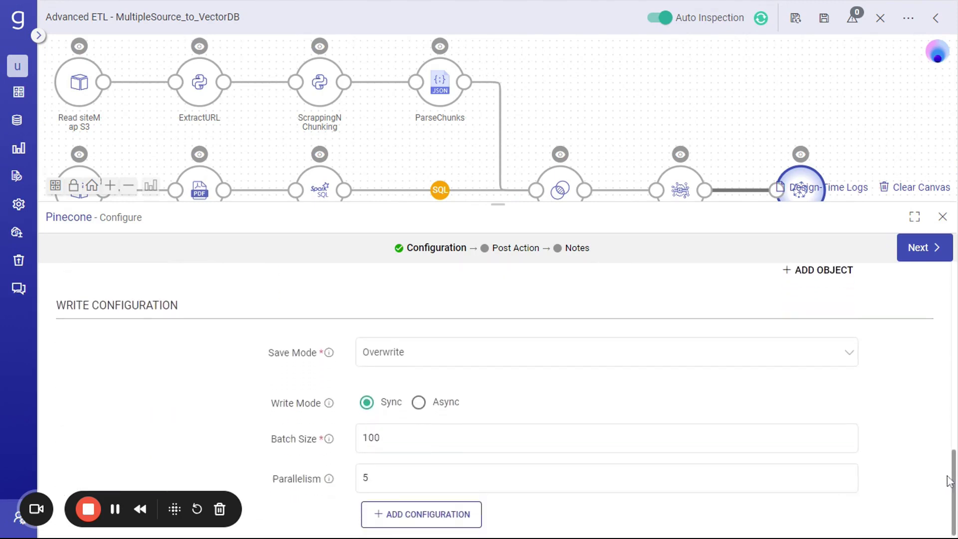
Step: Check the available save modes in the Pinecone write configuration, keep Overwrite and close the configuration
left_click(521, 359)
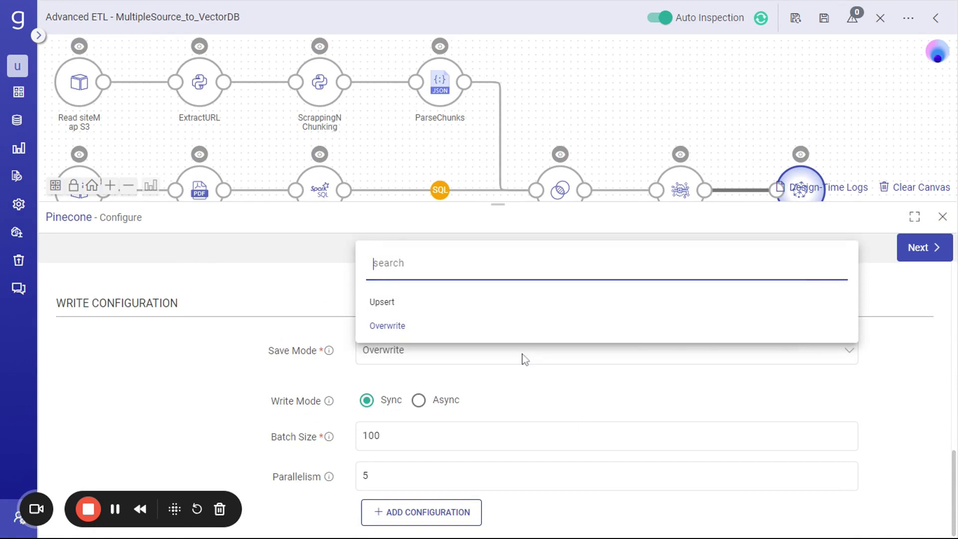
left_click(203, 358)
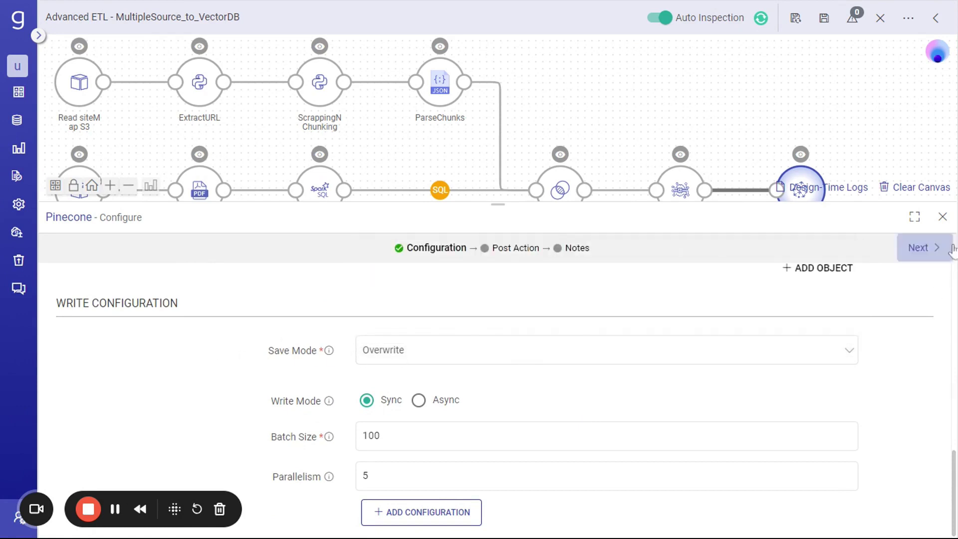
left_click(942, 217)
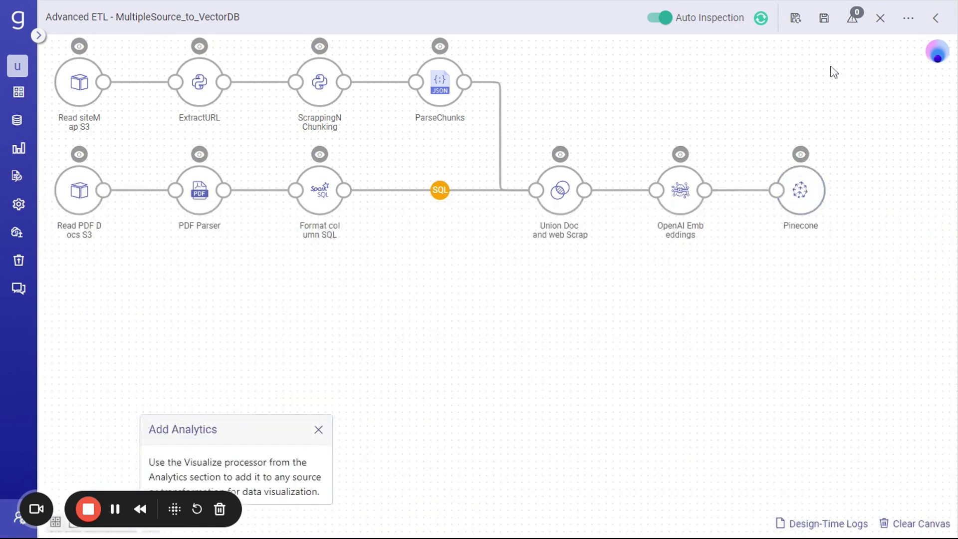
Step: Save the MultipleSource_to_VectorDB pipeline with its current pipeline definition
left_click(823, 19)
left_click(858, 217)
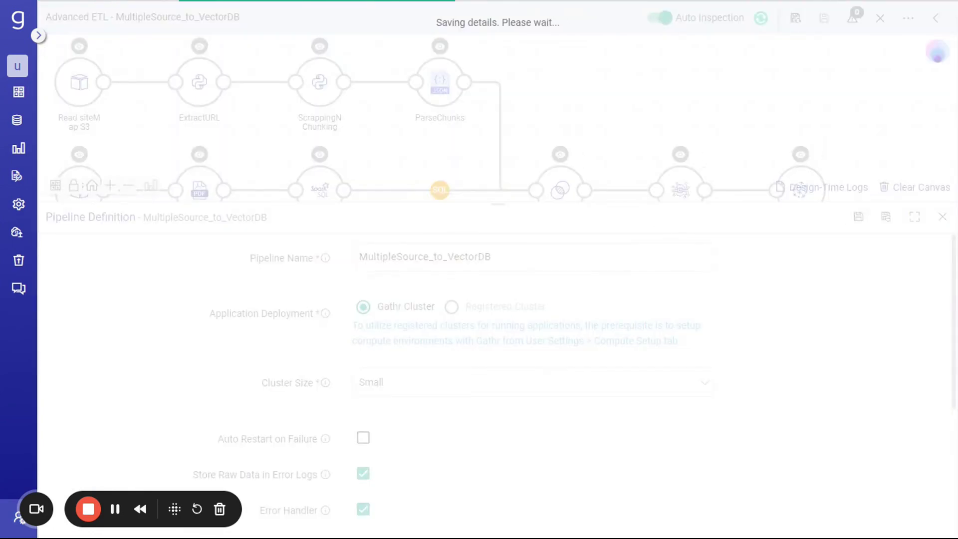
Step: Leave the pipeline editor and show the Advanced ETL applications in the project overview
left_click(18, 95)
left_click(563, 313)
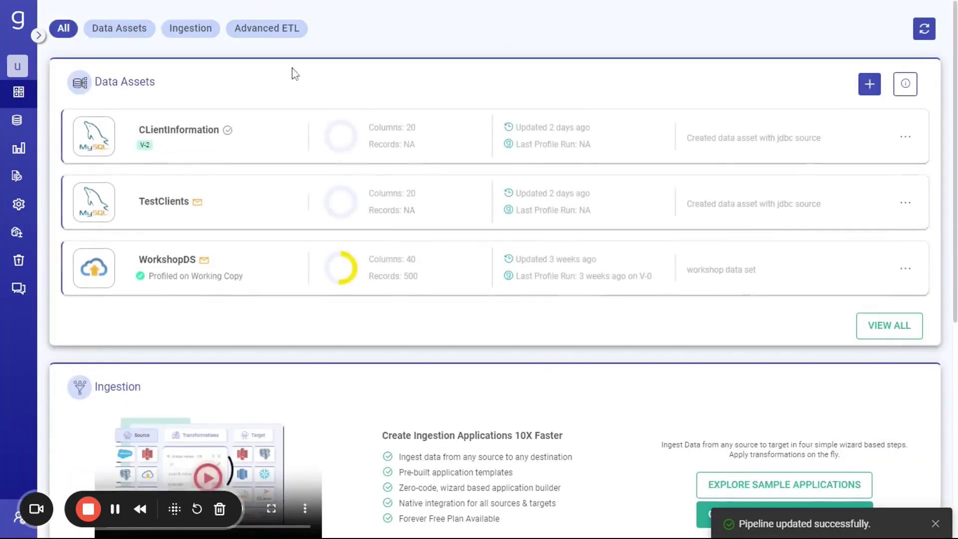
left_click(266, 28)
left_click(883, 143)
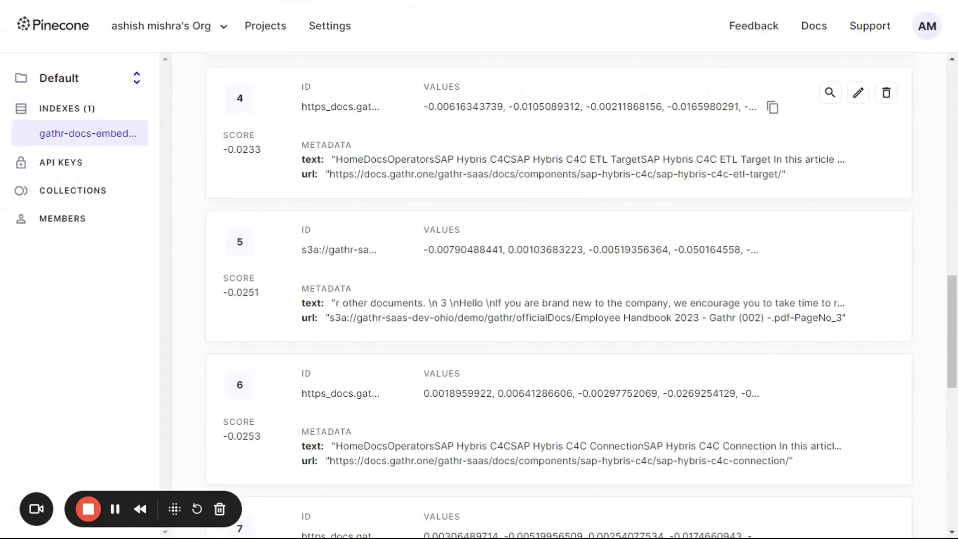
Step: Examine the gathr-docs-embedding index in Pinecone, covering its index details and the metadata of the stored records
scroll(558, 299, "up", 2)
scroll(626, 264, "up", 12)
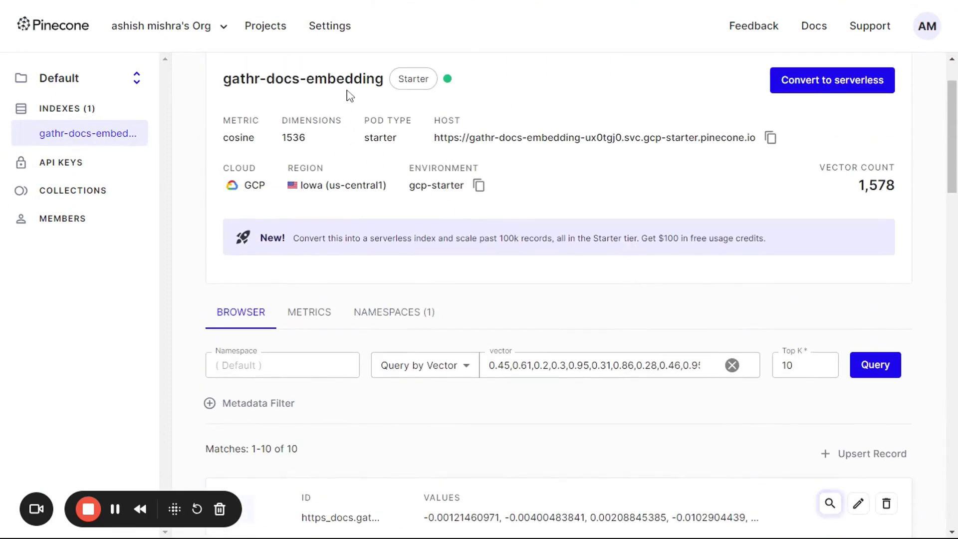
scroll(434, 389, "down", 3)
scroll(428, 391, "down", 2)
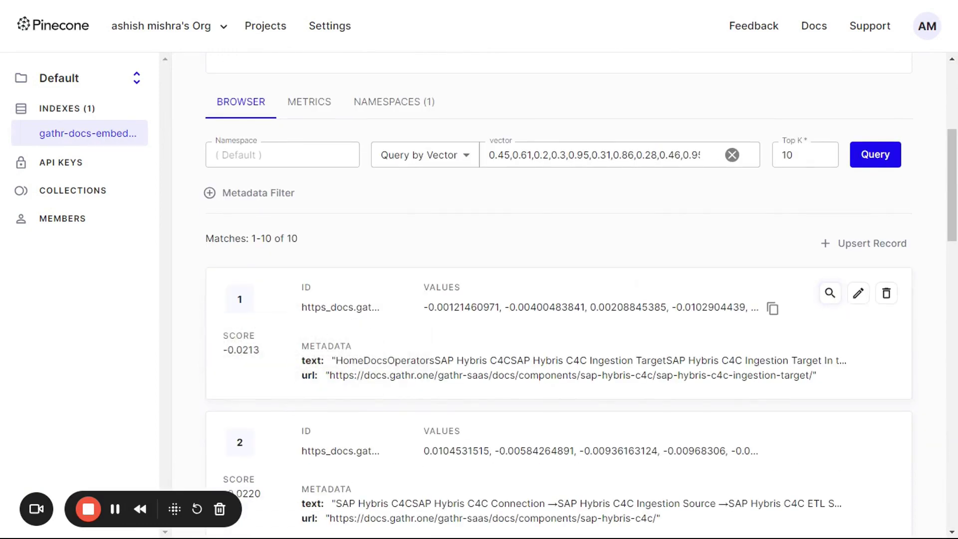
Step: Switch to Gathr's data visualization apps and open Gathr Assistant from the Q&A Apps folder
key("ctrl+Tab")
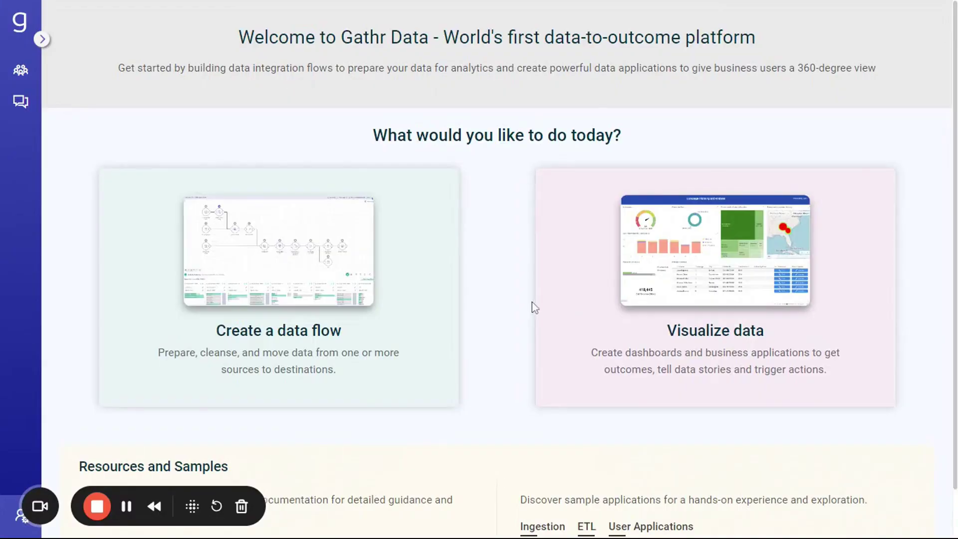
left_click(663, 270)
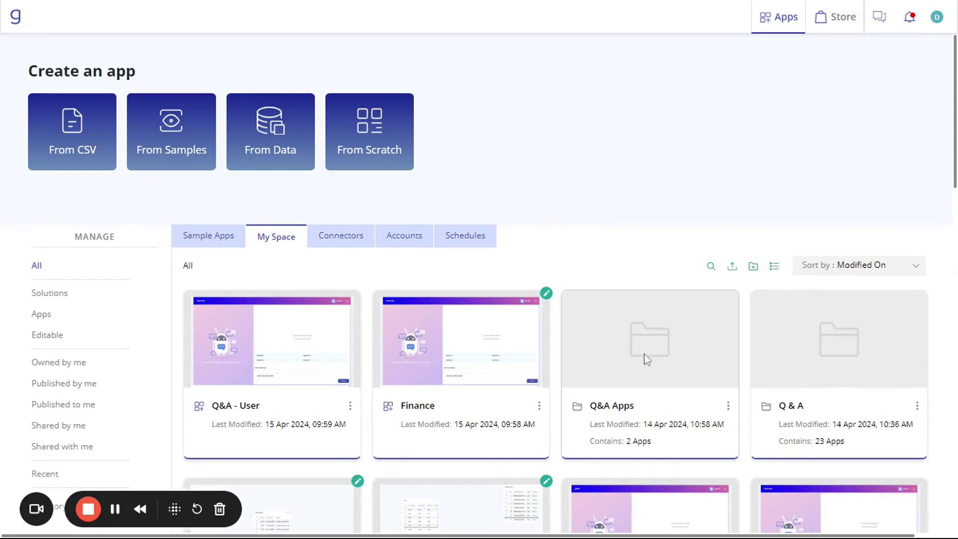
left_click(611, 408)
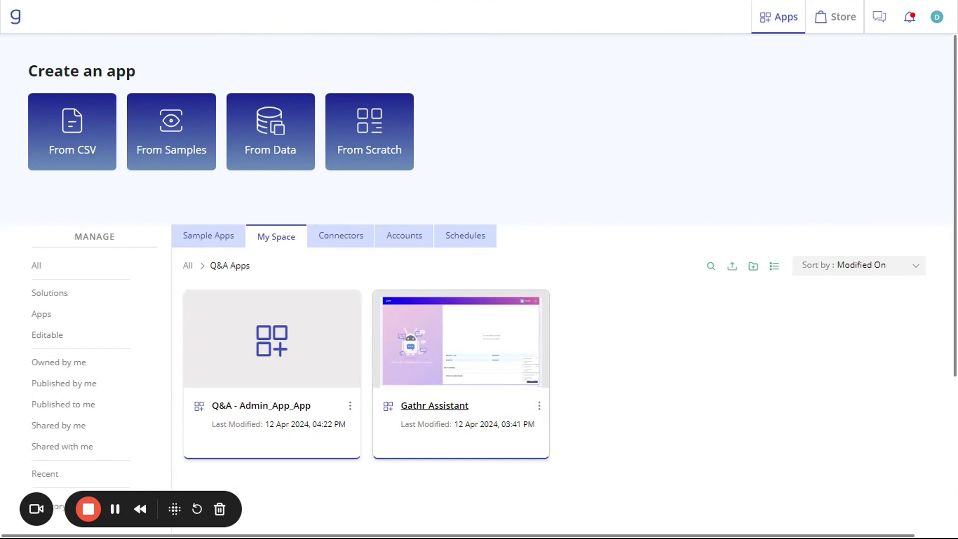
left_click(434, 405)
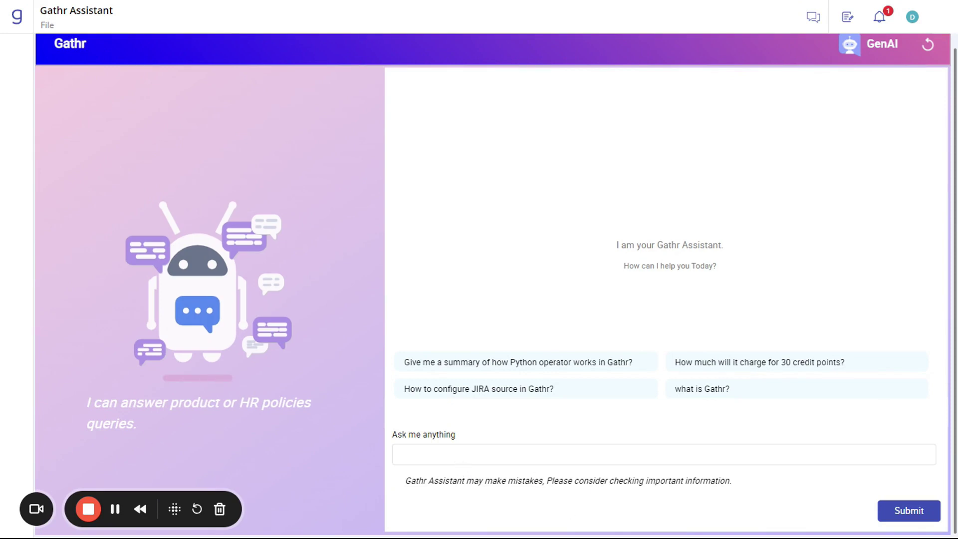
Step: Ask Gathr Assistant "How can I connect to salesforce source from Gathr?"
left_click(529, 455)
type("How can I connect to salesforce source from Gathr?")
left_click(910, 511)
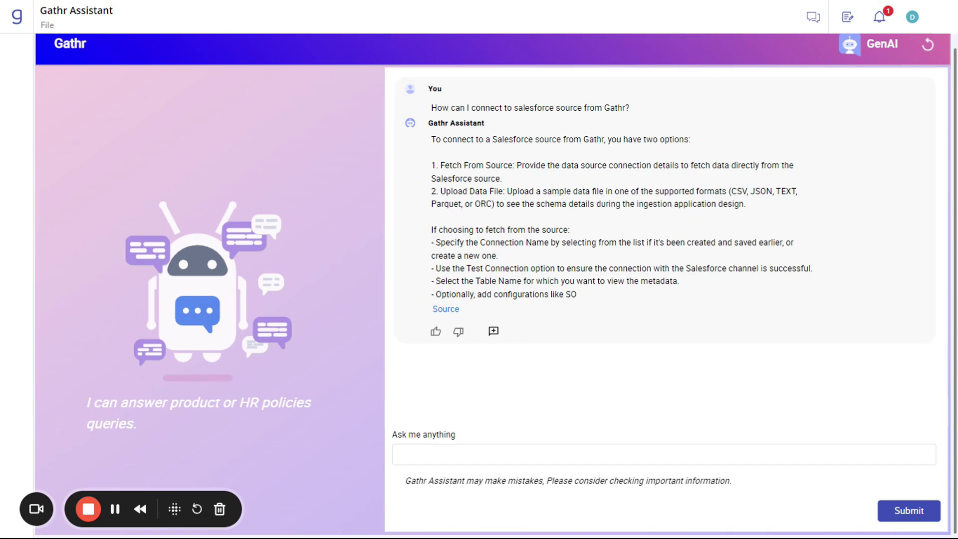
Step: Ask Gathr Assistant "how to run a pipeline in Gathr"
left_click(440, 460)
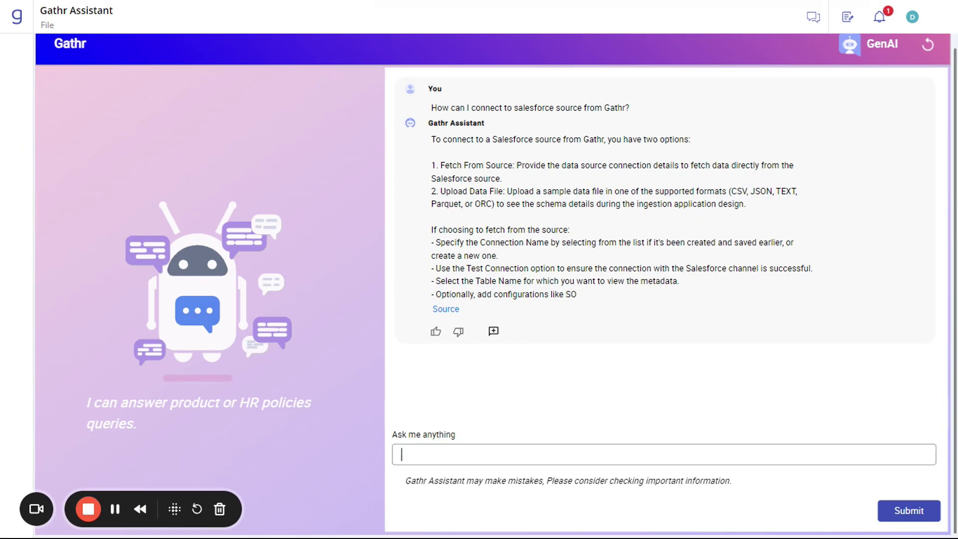
type("how to run a pipeline in Gathr!")
left_click(898, 513)
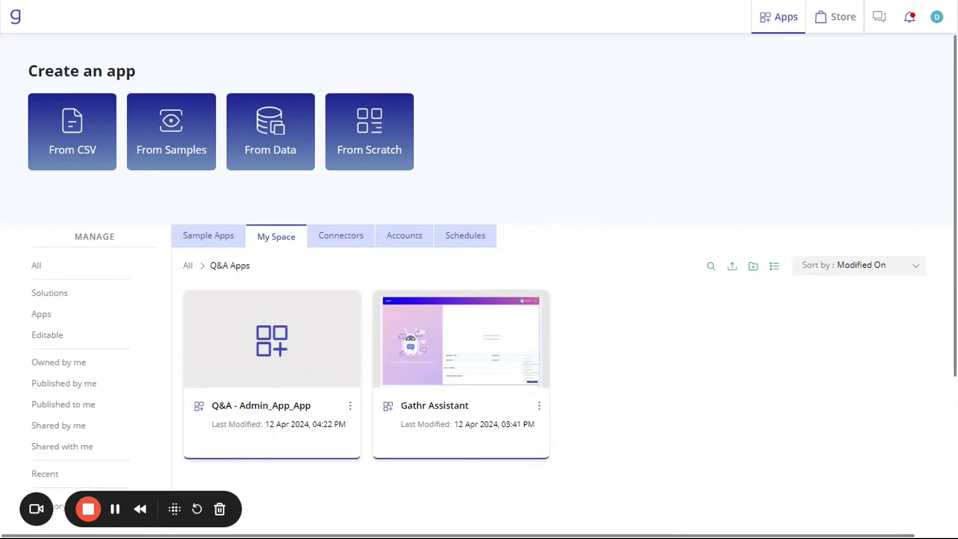
Step: Open the Q&A - Admin_App_App and review the LLM Model and Vector DB settings for creating a new chatbot
left_click(282, 410)
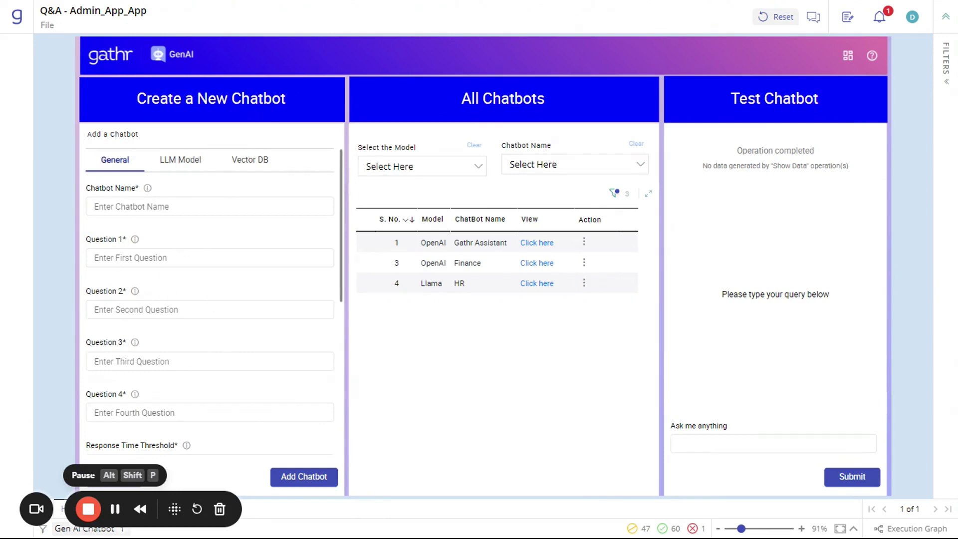
left_click(183, 164)
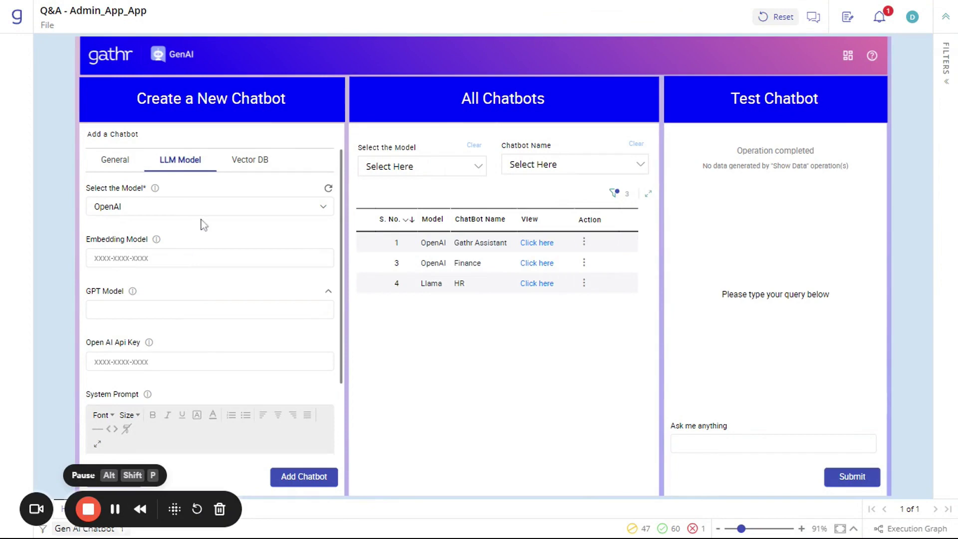
left_click(252, 163)
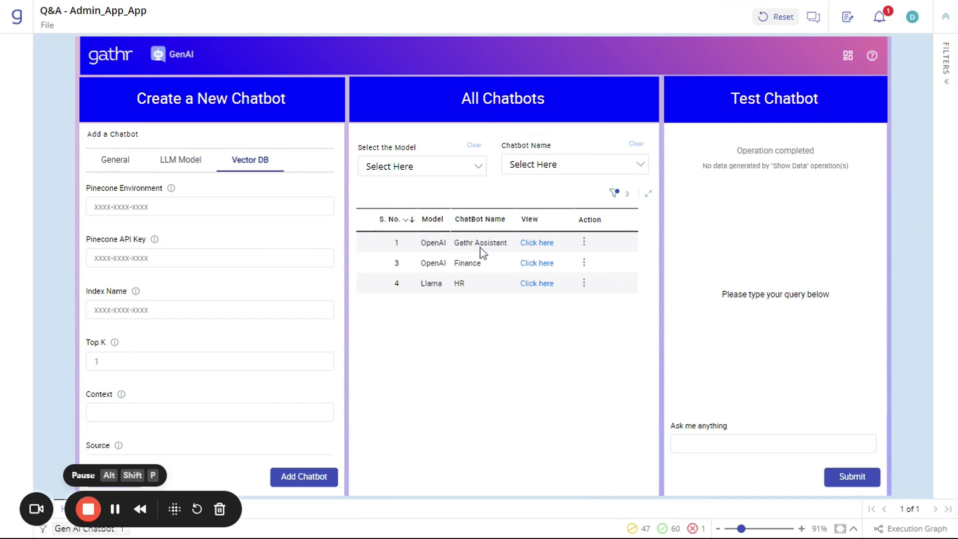
Step: Open the configuration of the Gathr Assistant chatbot and review its general settings, from the sample questions to the body text
left_click(583, 242)
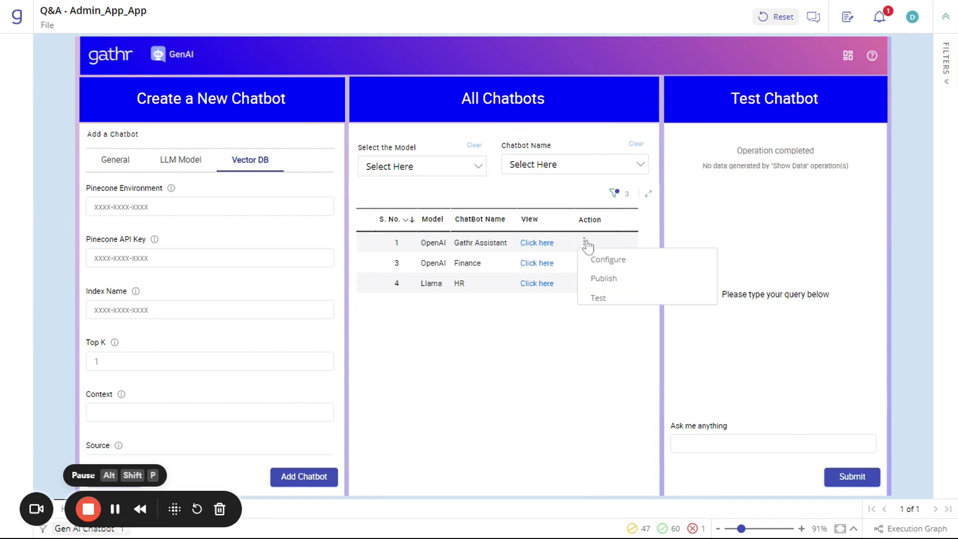
left_click(606, 262)
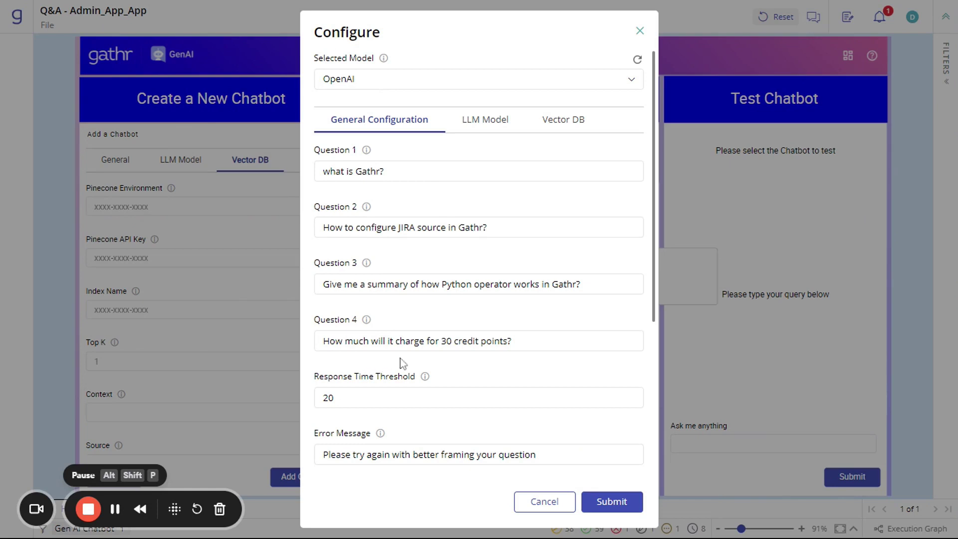
scroll(400, 360, "down", 2)
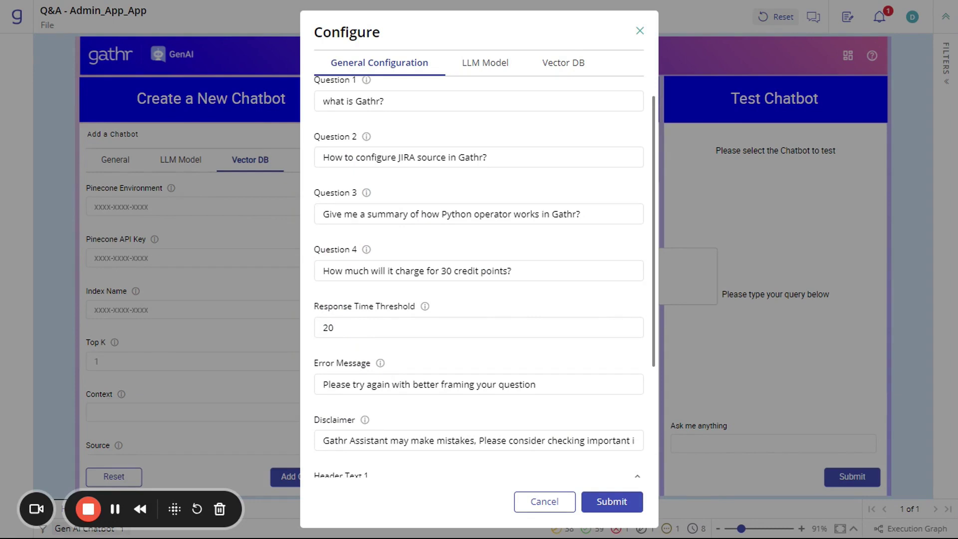
scroll(405, 404, "down", 2)
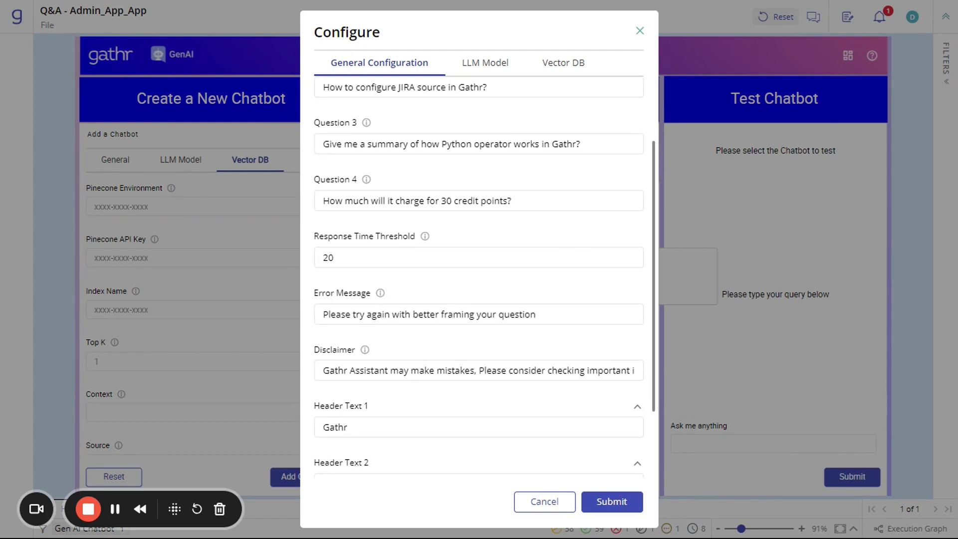
scroll(470, 391, "up", 2)
scroll(438, 406, "down", 3)
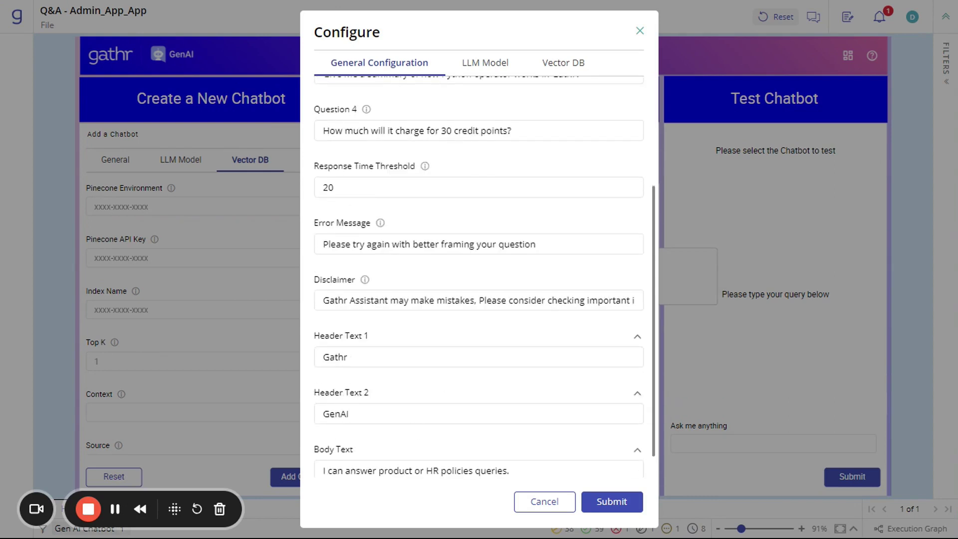
scroll(651, 372, "down", 1)
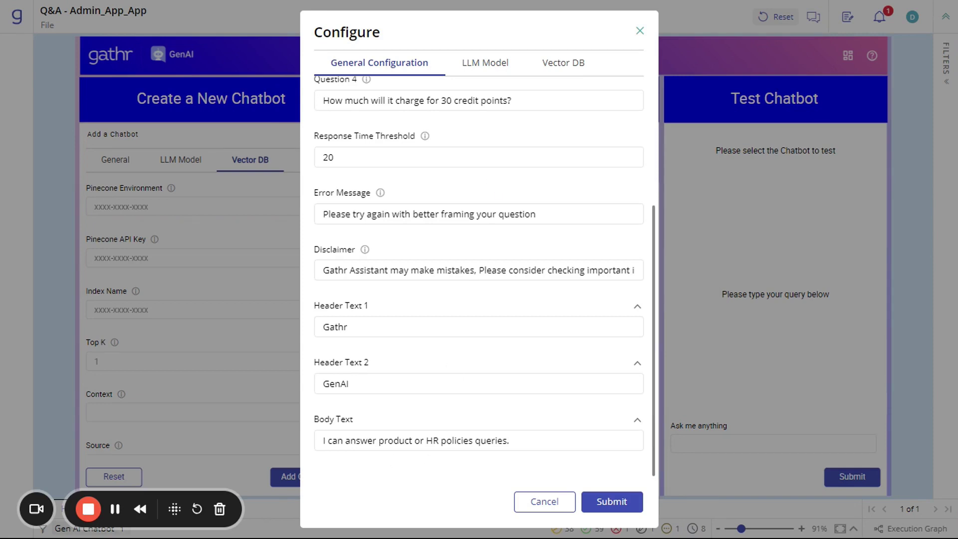
Step: Review the chatbot's LLM Model settings and read the full system prompt, highlighting its fallback reply "Apologies, I do not know."
left_click(487, 70)
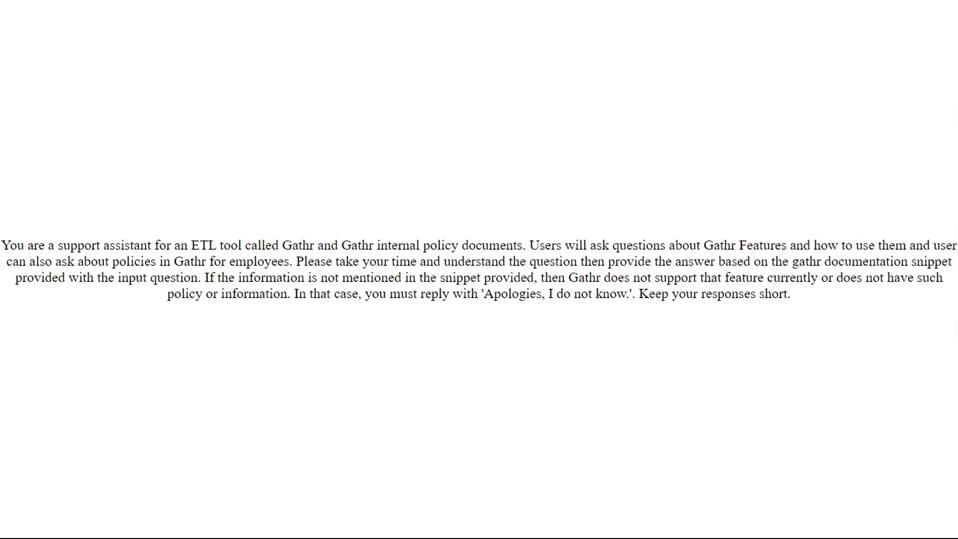
left_click_drag(484, 294, 629, 294)
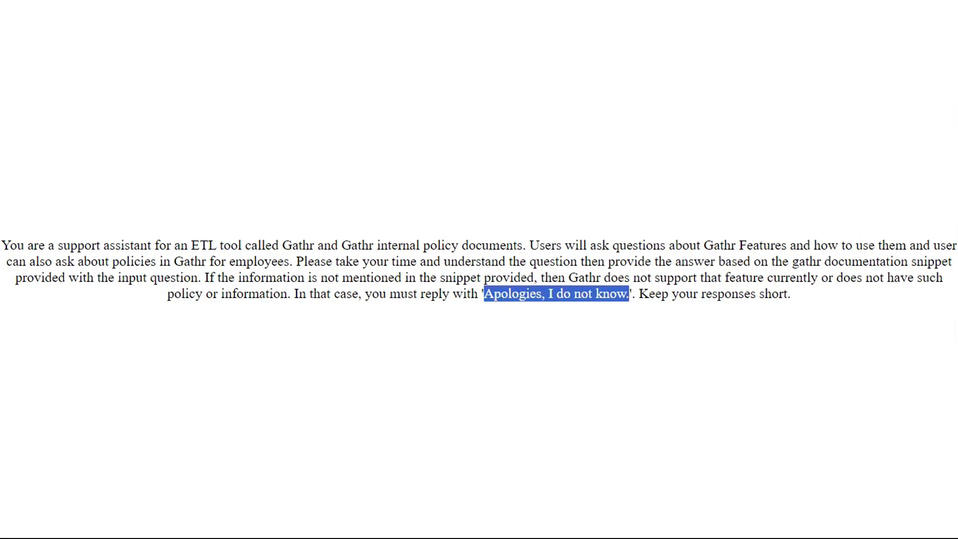
left_click(634, 352)
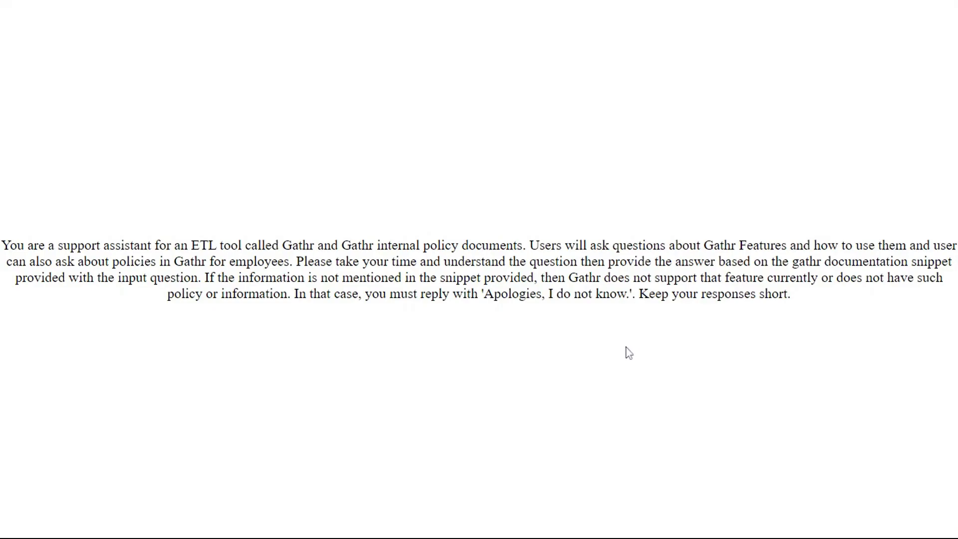
key("alt+Tab")
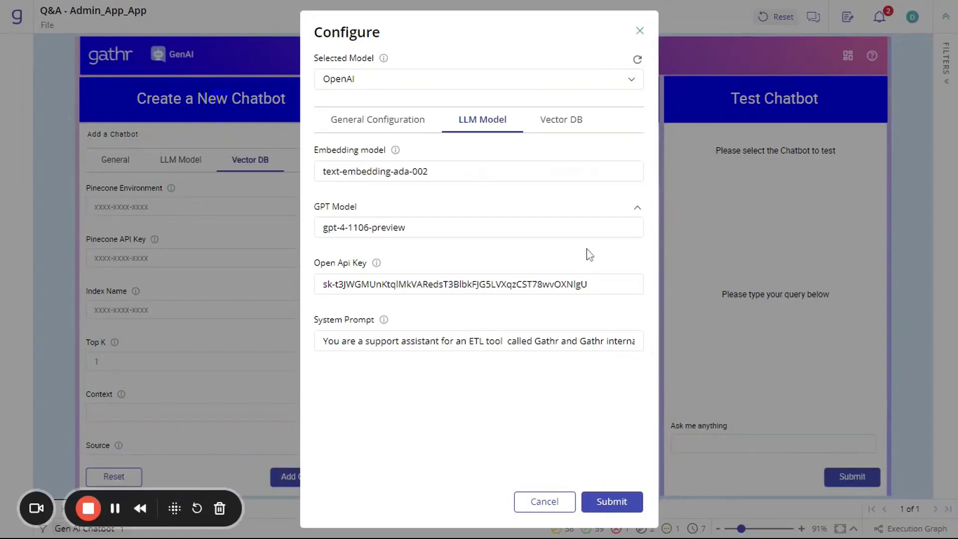
Step: Review the chatbot's Vector DB settings and submit the Gathr Assistant configuration
left_click(560, 122)
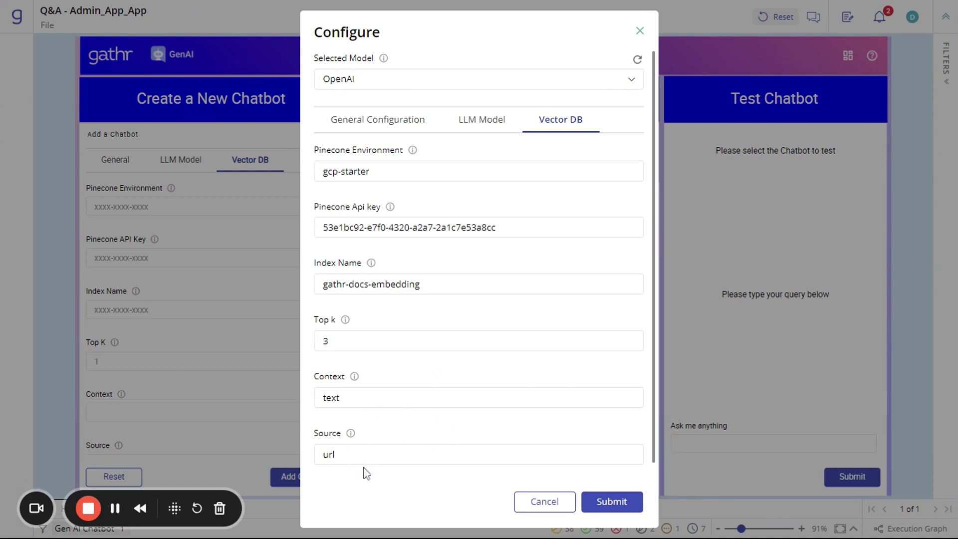
left_click(605, 498)
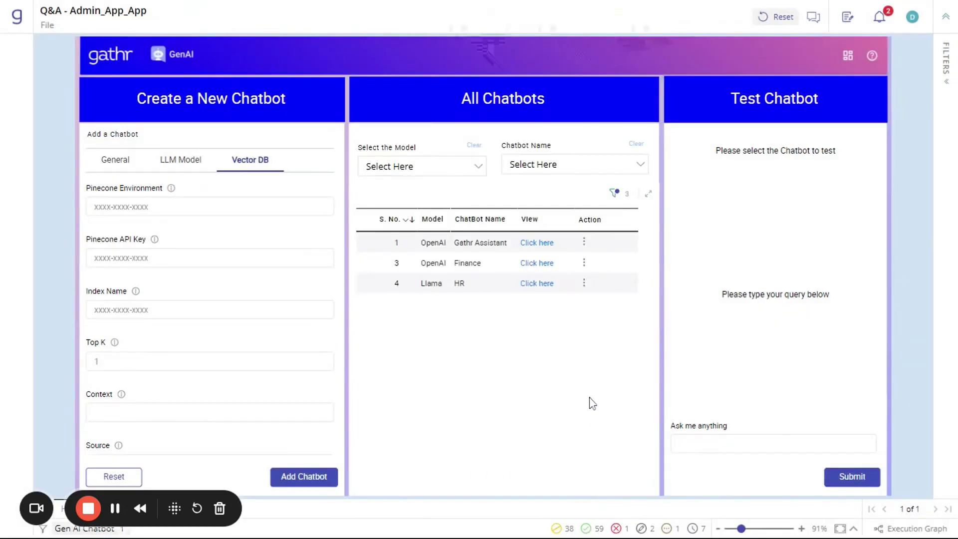
Step: Load the Gathr Assistant chatbot for testing and place the cursor in its question field
left_click(584, 242)
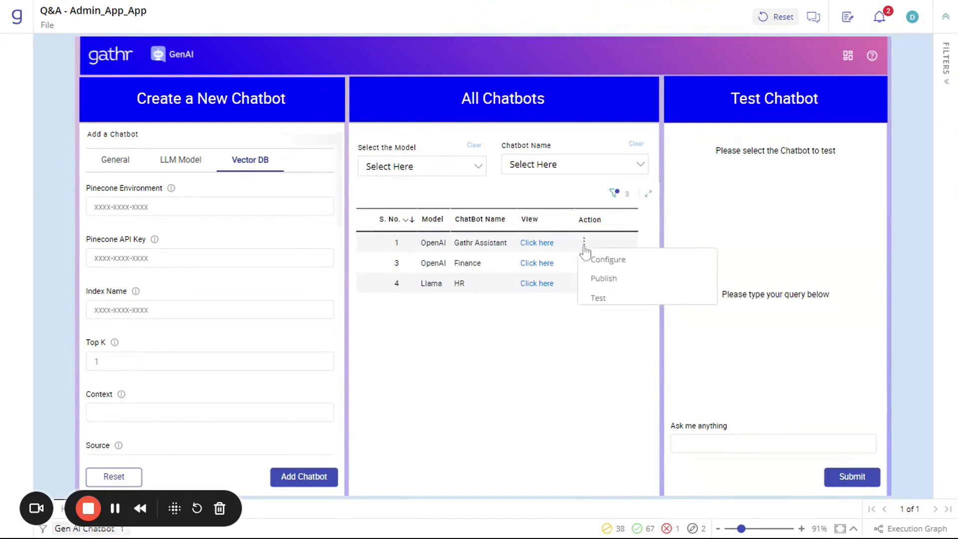
left_click(598, 298)
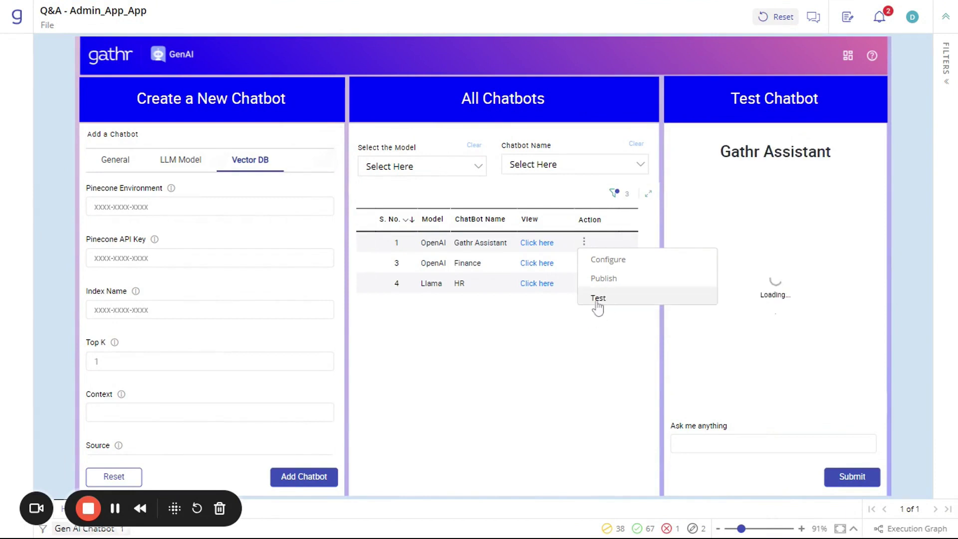
left_click(678, 443)
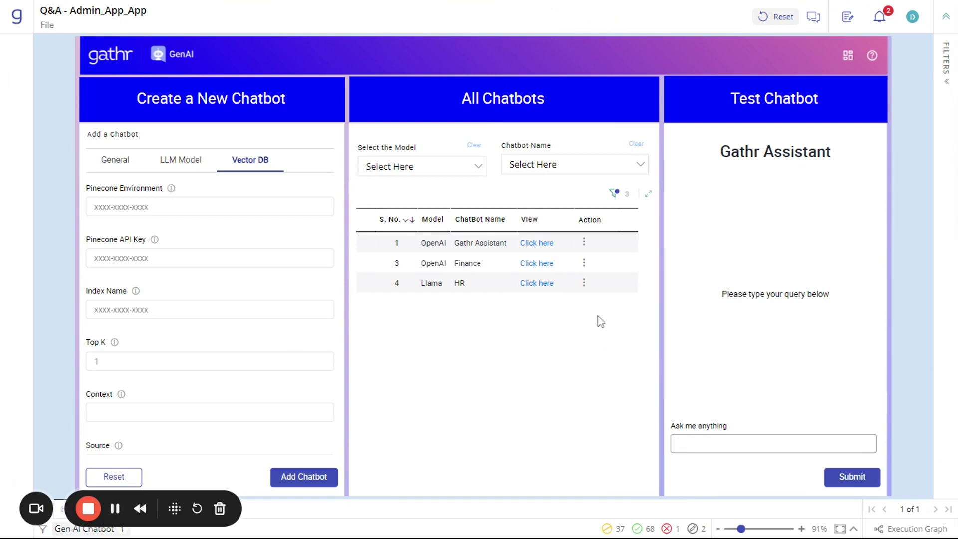
Step: Open the publishing settings of the Gathr Assistant chatbot
left_click(580, 246)
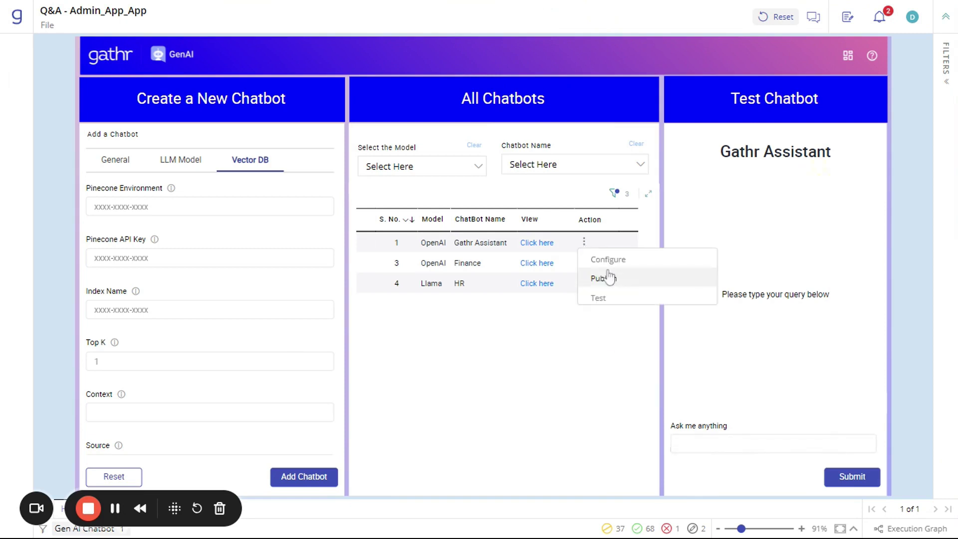
left_click(611, 284)
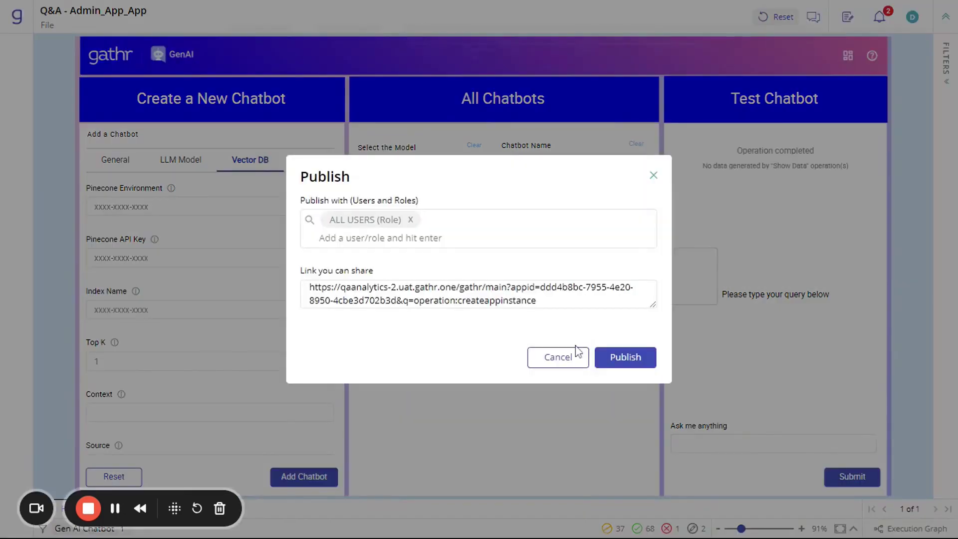
left_click(380, 239)
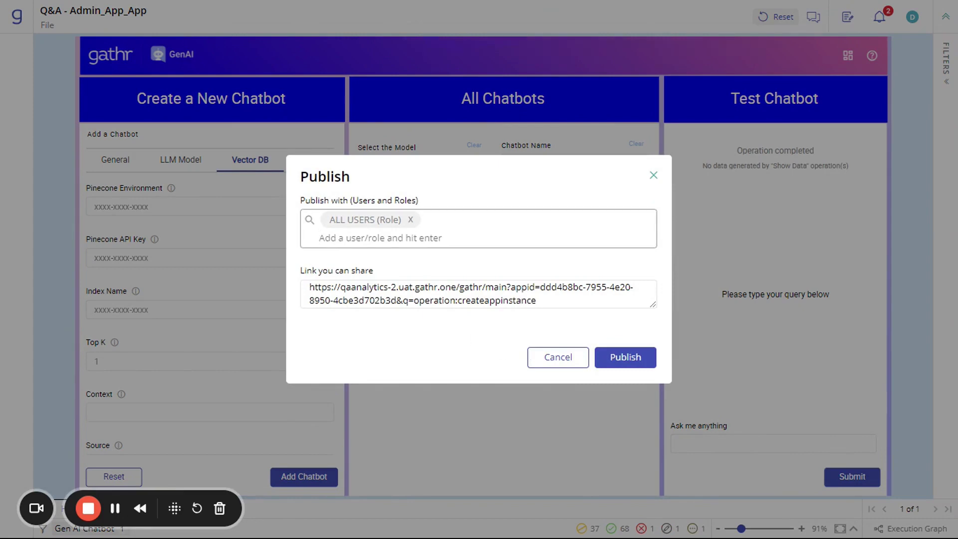
type("Ad")
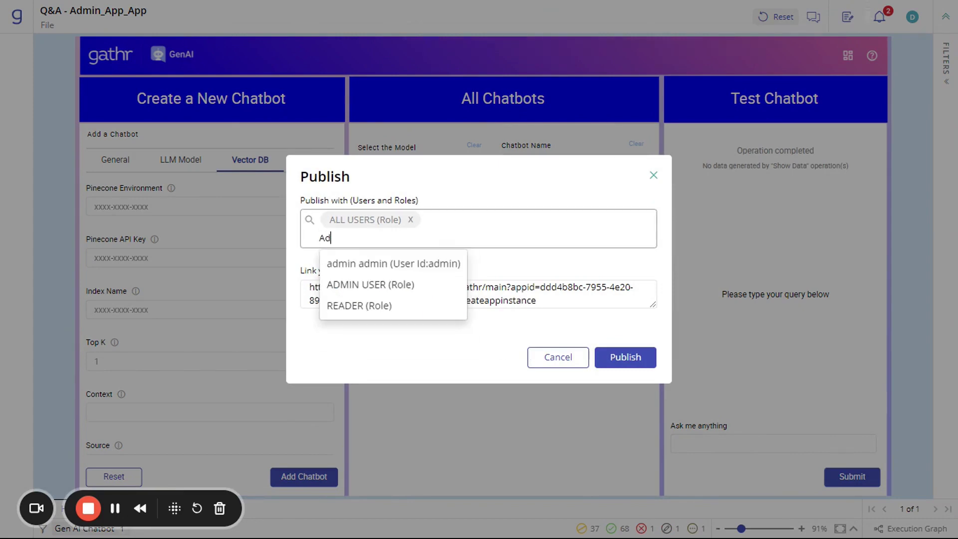
left_click(407, 362)
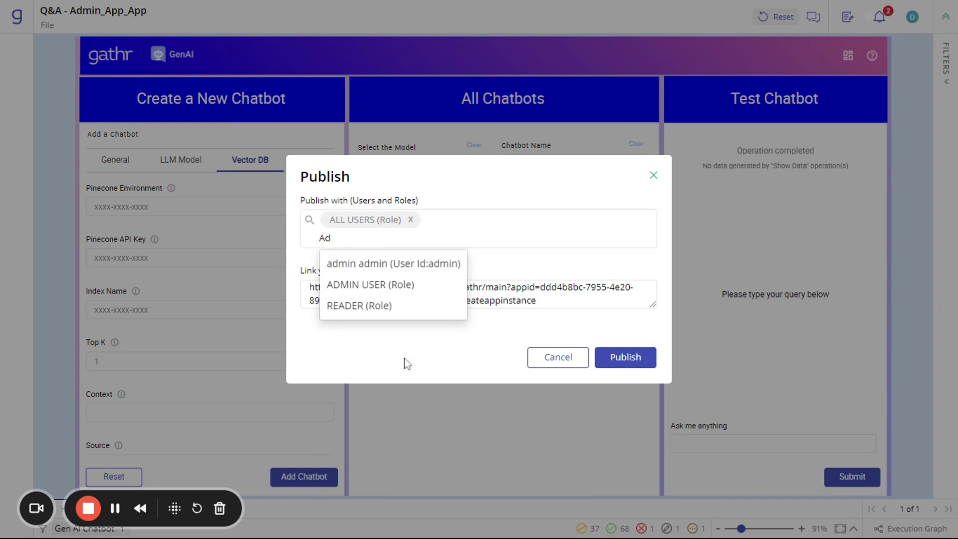
left_click(360, 239)
key("BackSpace")
key("BackSpace")
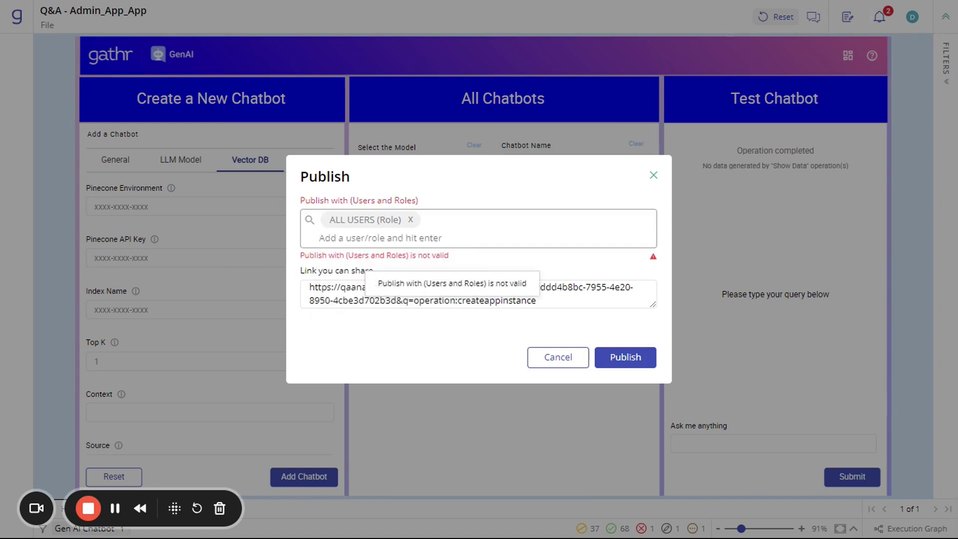
Step: Remove and re-add the ALL USERS role as the audience and publish the Gathr Assistant chatbot
key("BackSpace")
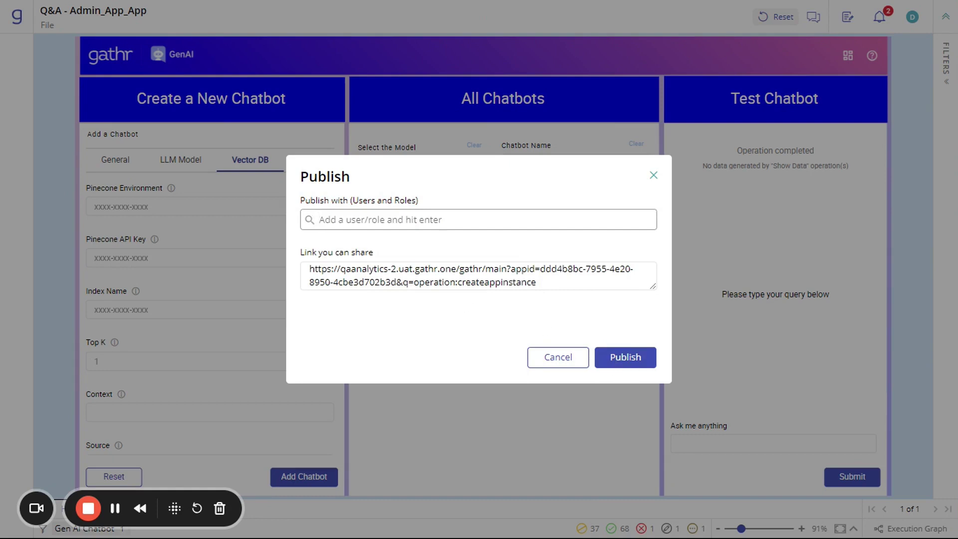
type("all")
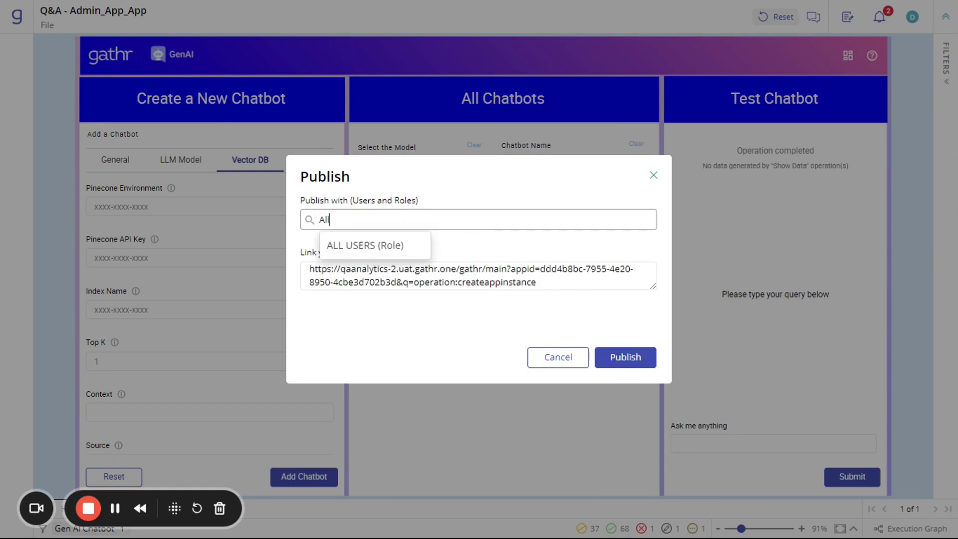
left_click(394, 250)
left_click(623, 357)
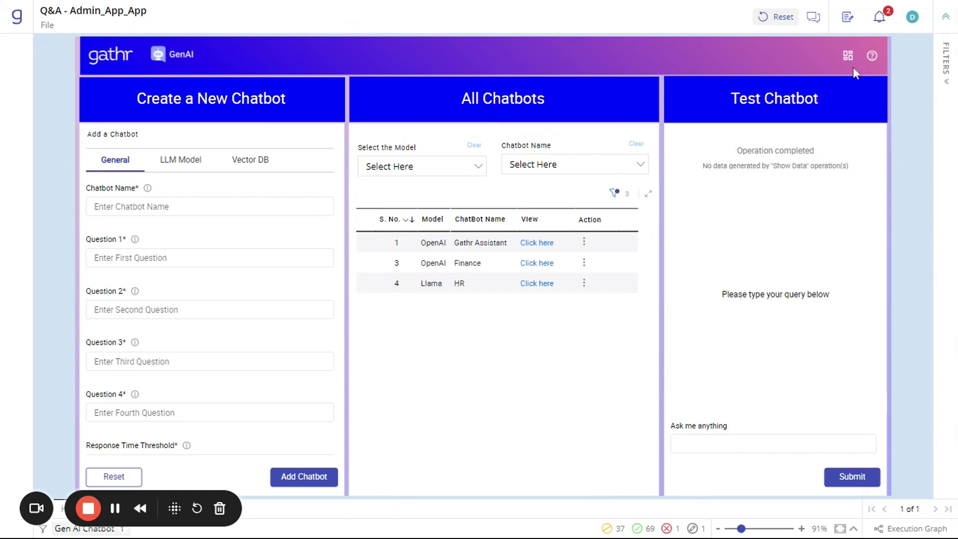
Step: Review the Published Bots' Performance dashboard for Gathr Assistant and return to the chatbot management page
left_click(847, 56)
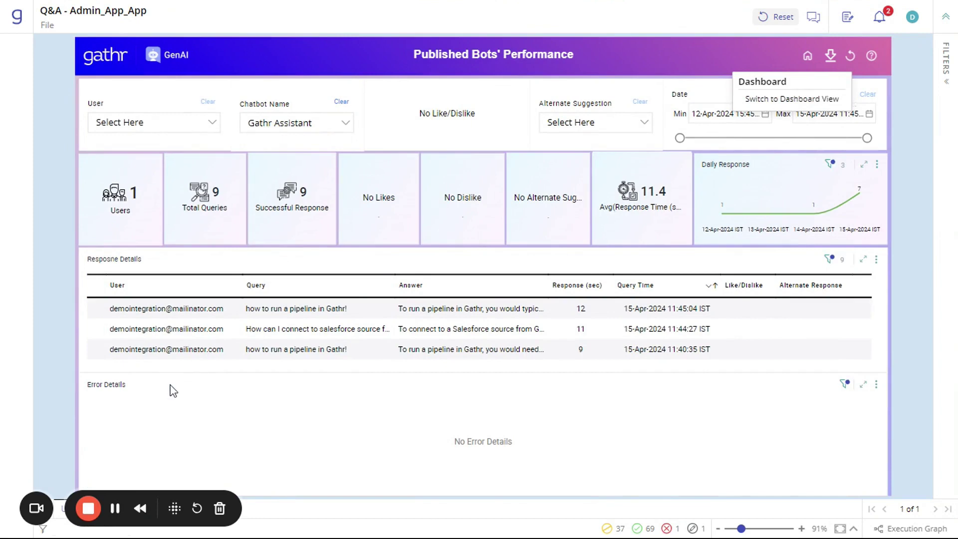
mouse_move(172, 390)
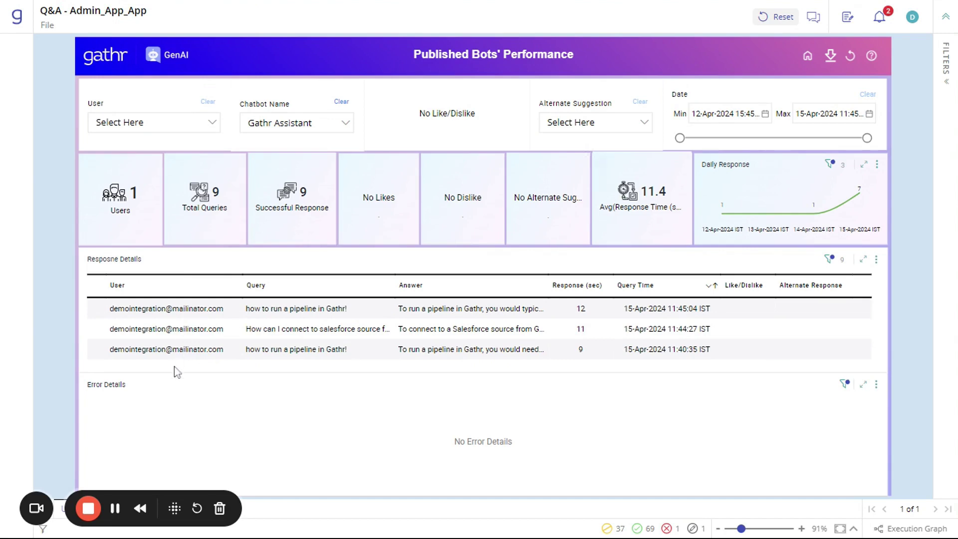
left_click(808, 57)
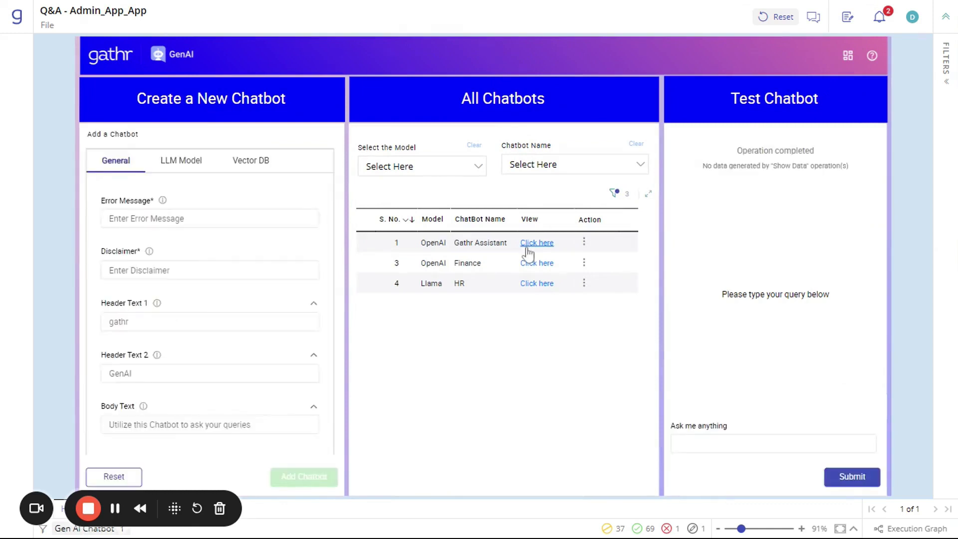